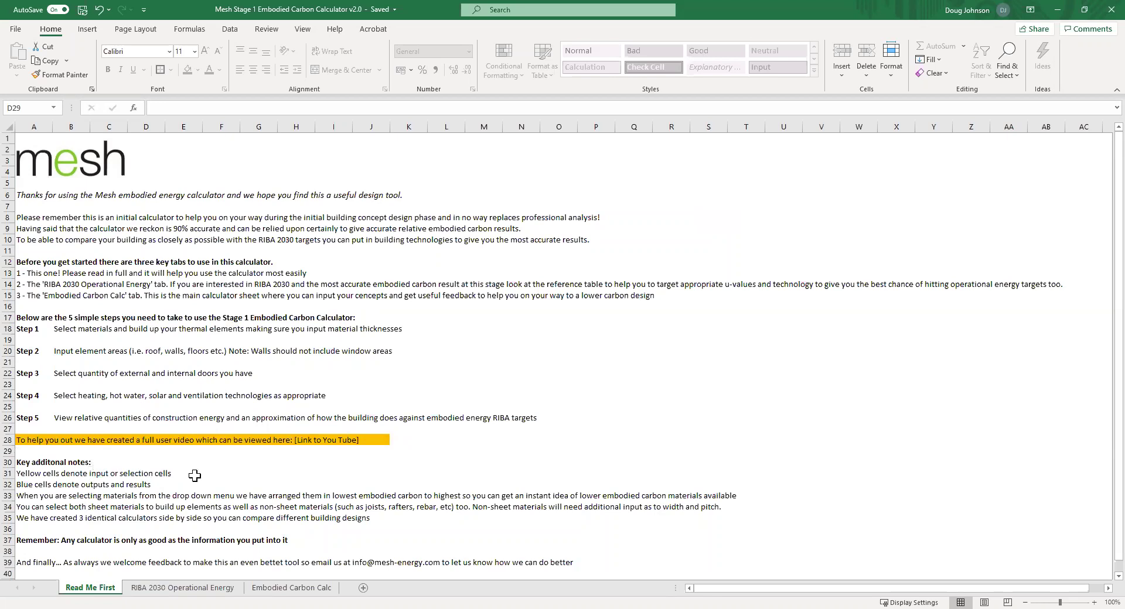
Step: View the RIBA 2030 Operational Energy guidance and the name cells for building designs #1 and #2 on the Embodied Carbon Calc sheet
click(192, 588)
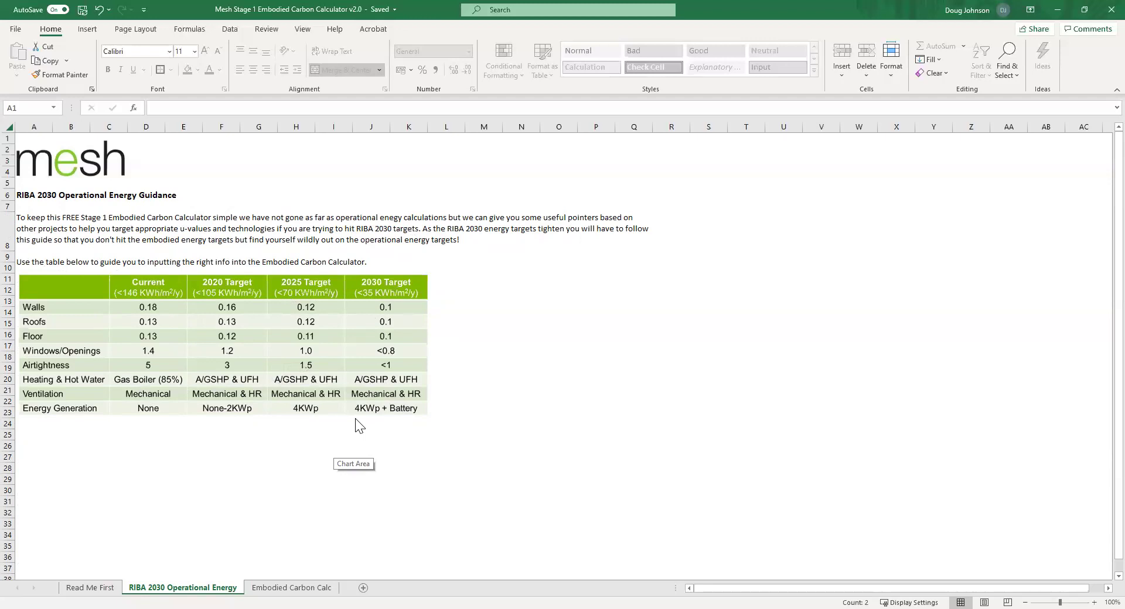
click(278, 588)
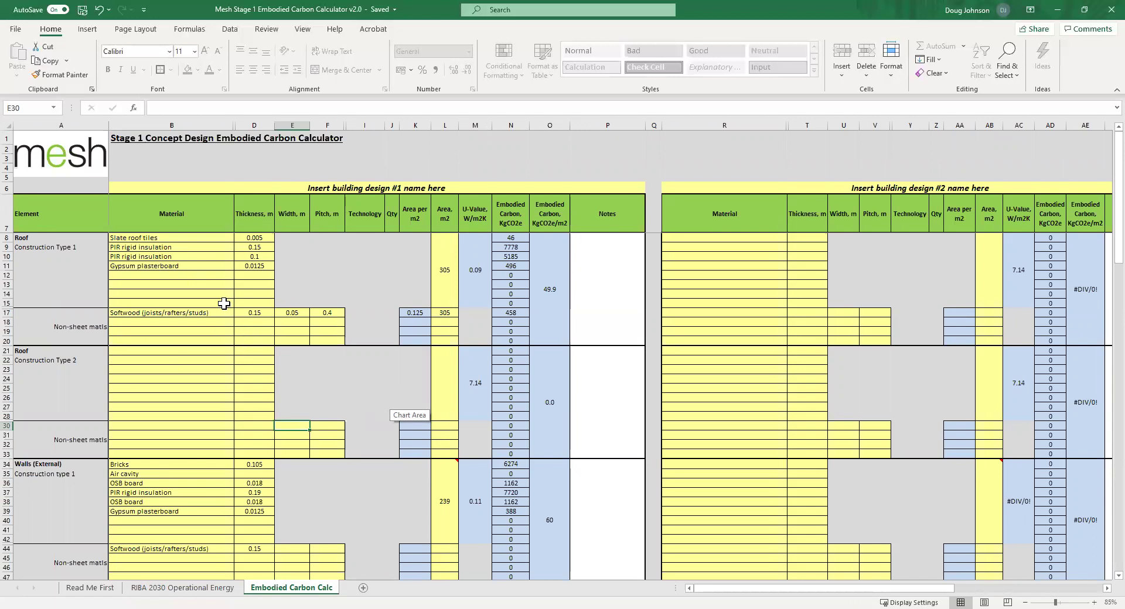
click(368, 188)
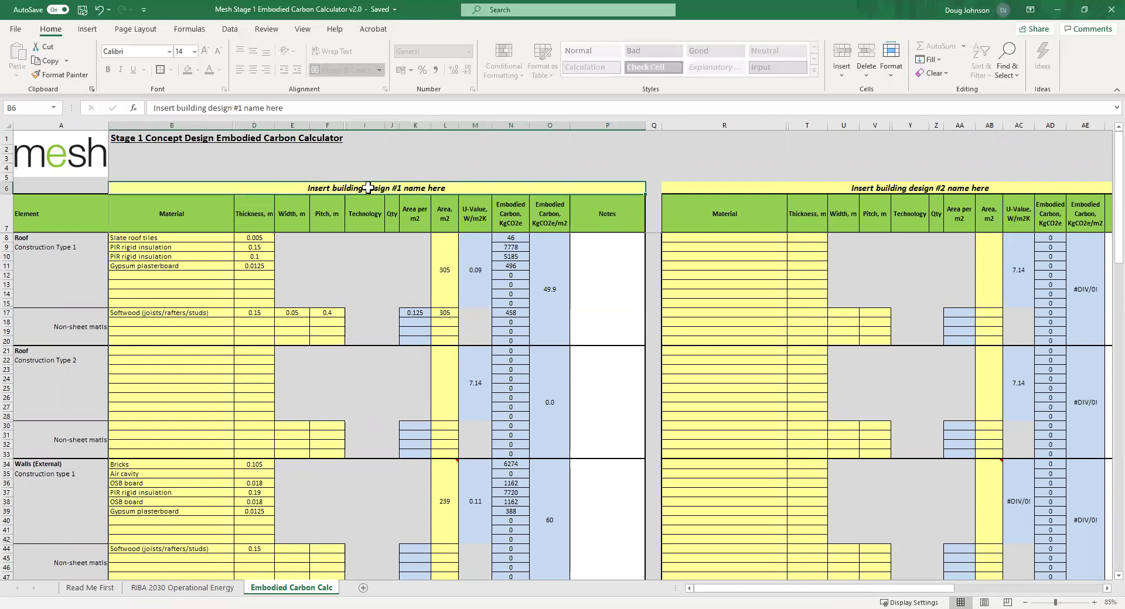
click(752, 186)
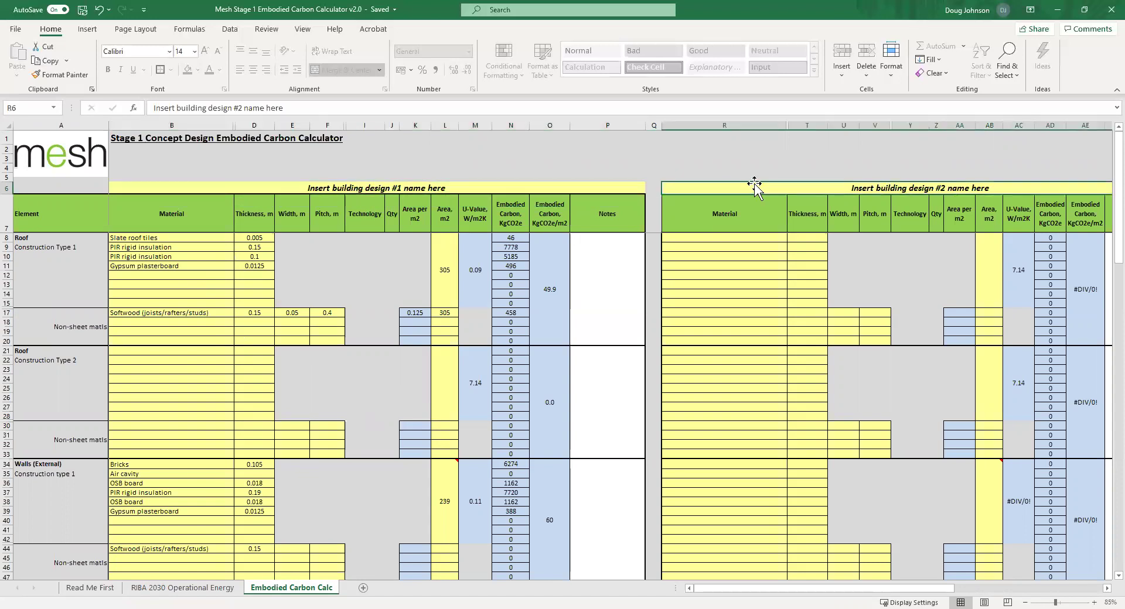
click(340, 187)
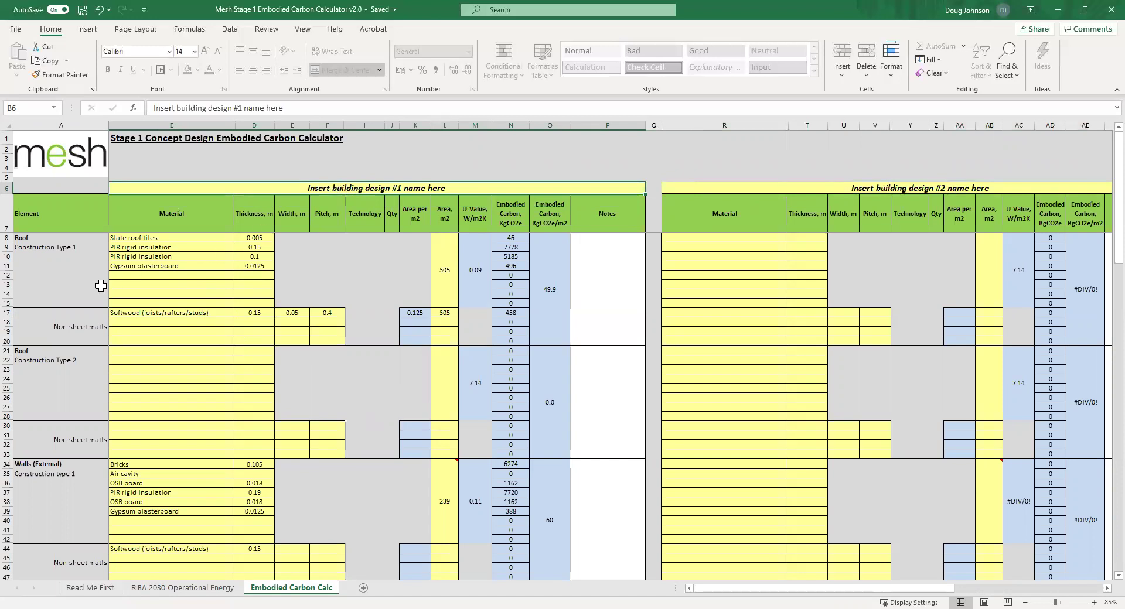
Step: Look through all element sections of the embodied carbon calculator, from the roof down to foundations, heating and ventilation
scroll(100, 285, down, 3)
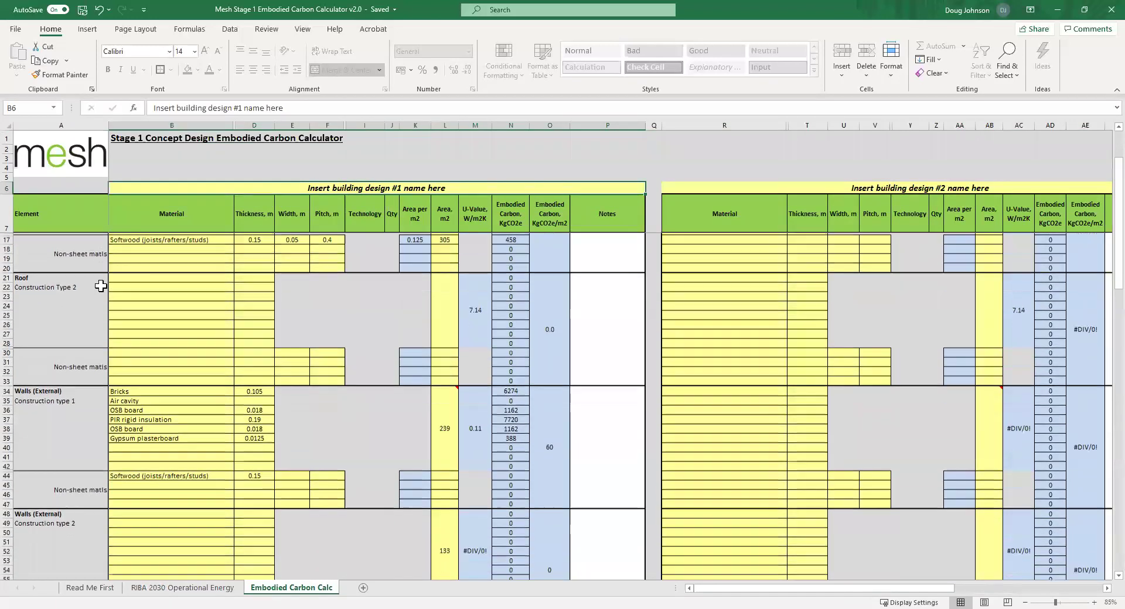
scroll(101, 285, up, 3)
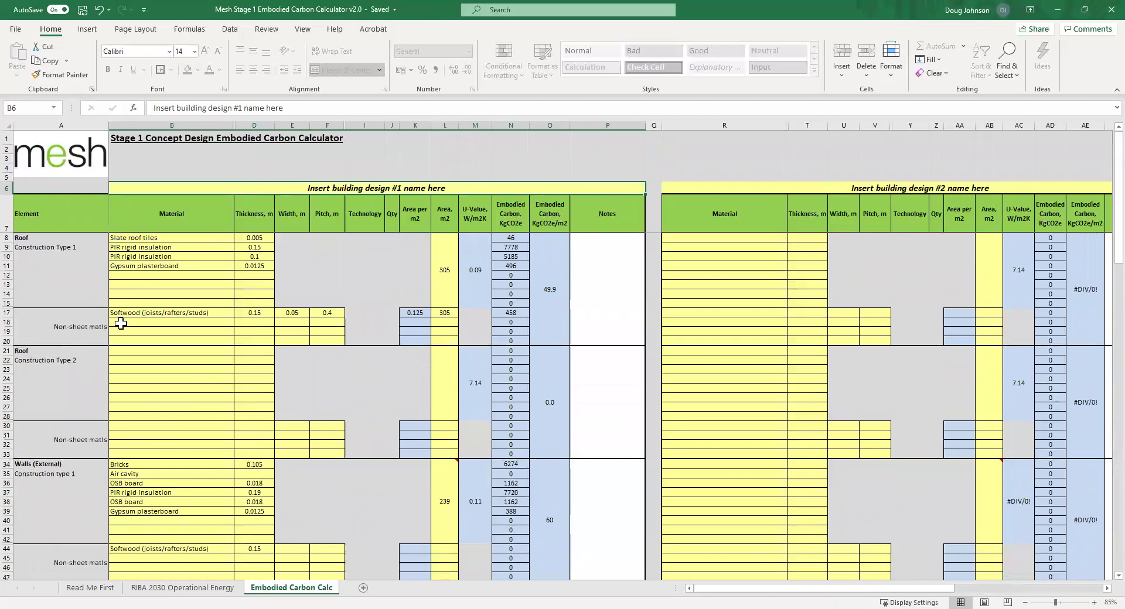
scroll(117, 339, down, 3)
scroll(117, 339, down, 3)
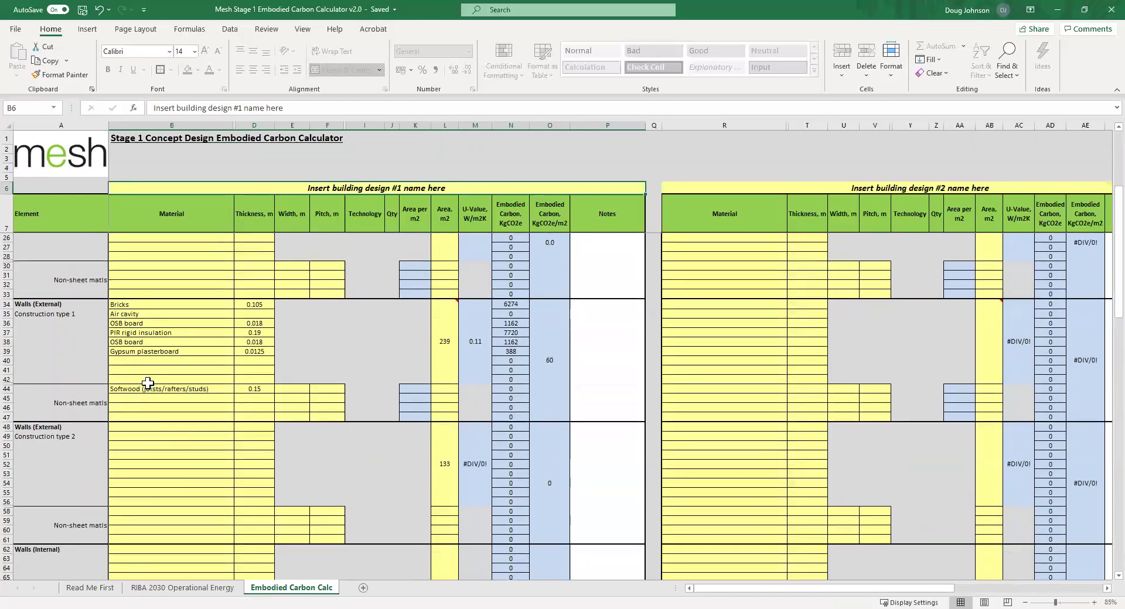
scroll(148, 383, down, 5)
scroll(148, 383, down, 7)
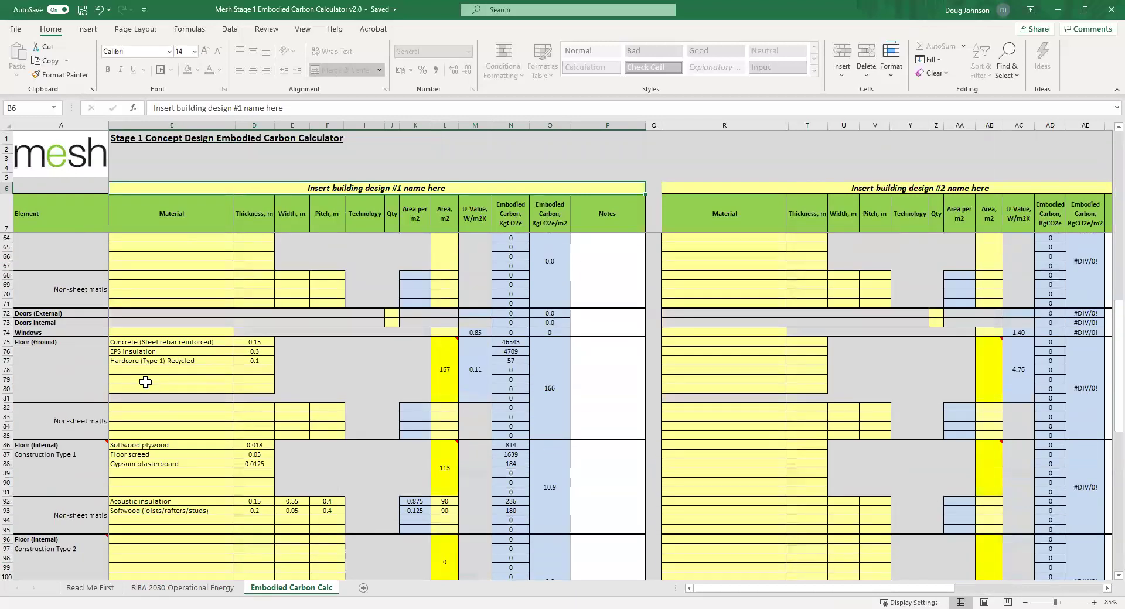
scroll(145, 382, down, 4)
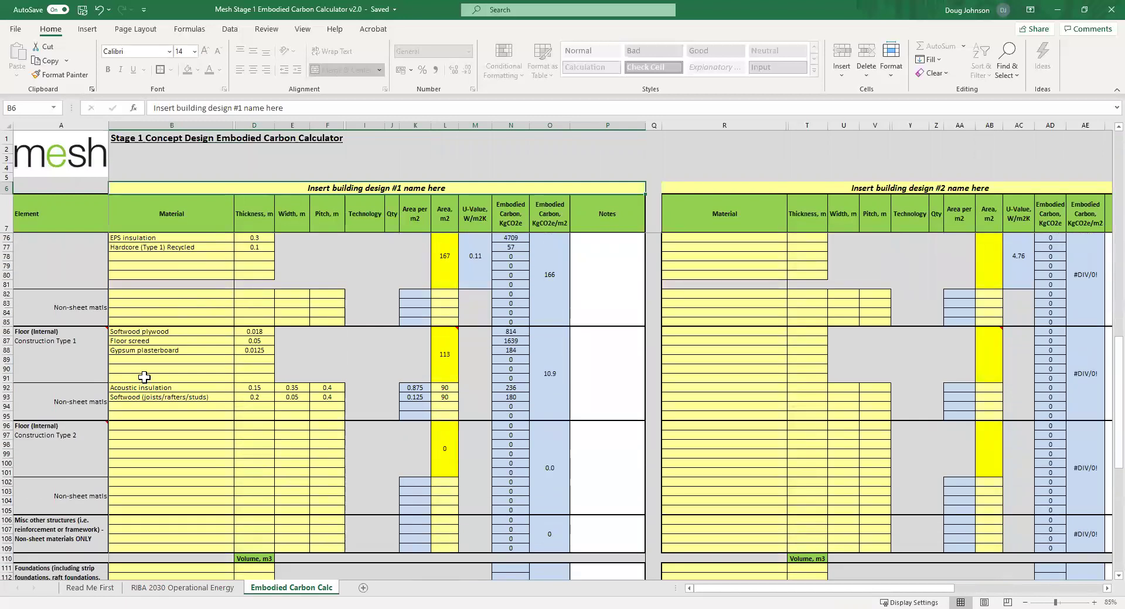
scroll(162, 413, down, 3)
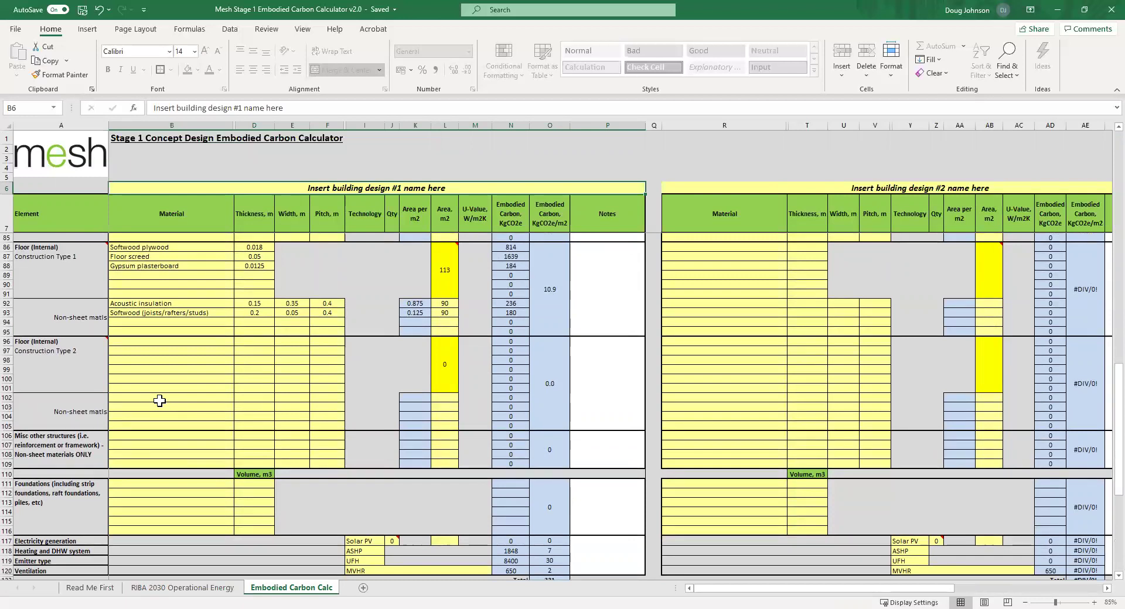
scroll(182, 414, up, 20)
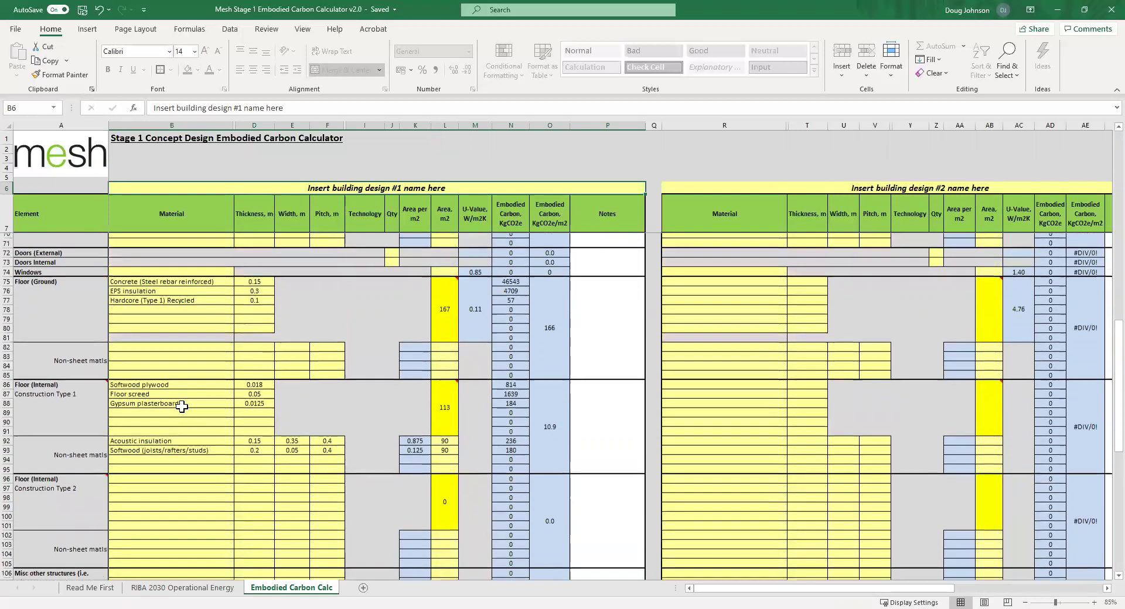
scroll(182, 406, up, 2)
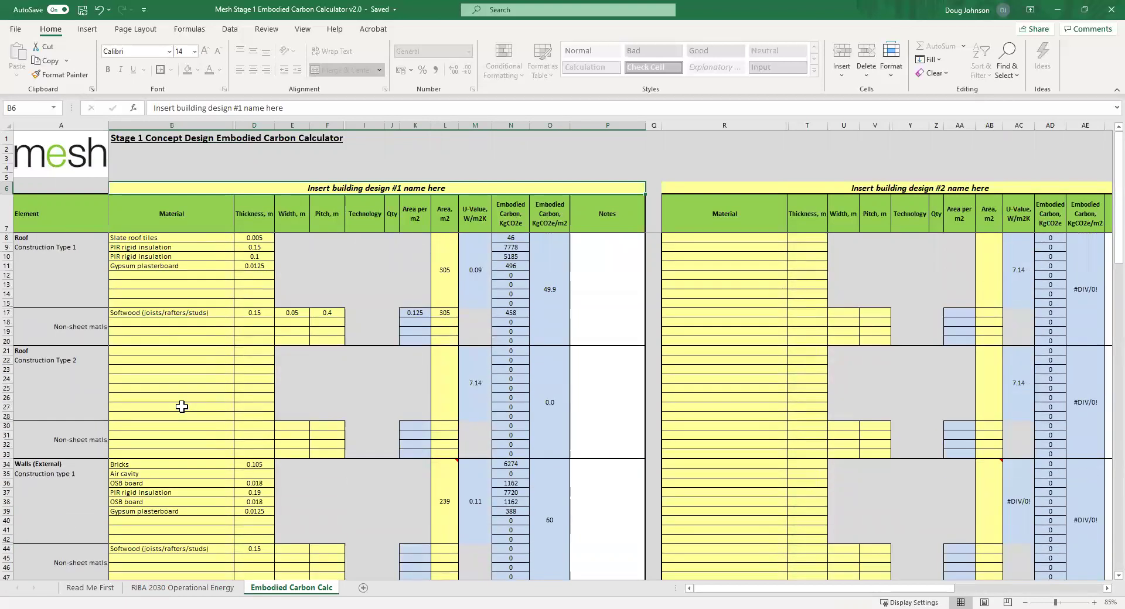
Step: Inspect the material choices for the first layer of design #1's Roof Construction Type 1, plus its thickness and roof area inputs
click(234, 240)
click(238, 238)
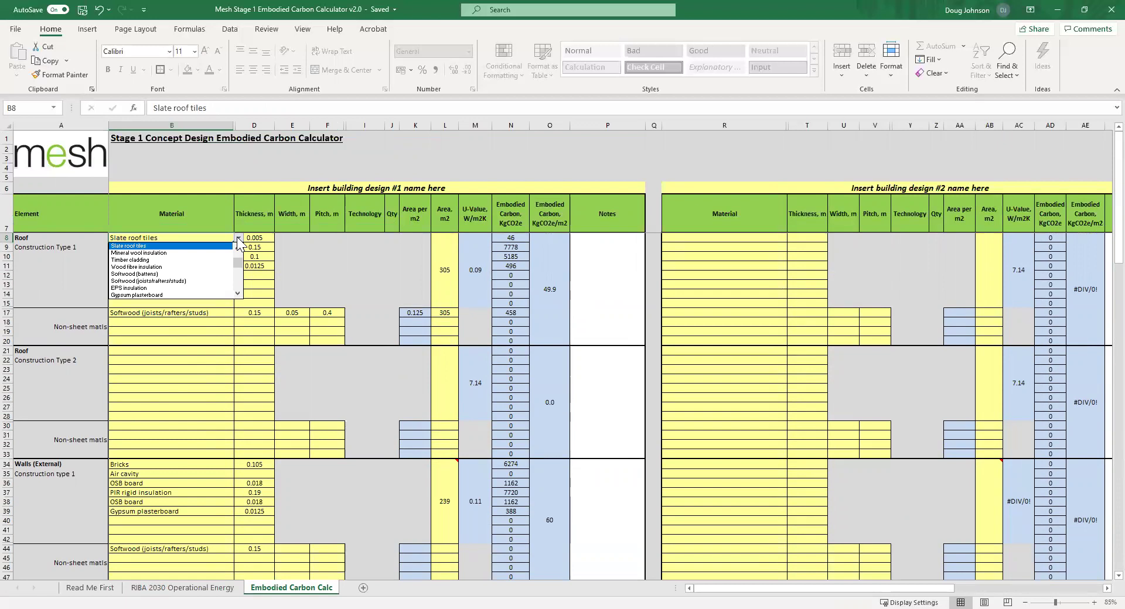
click(239, 238)
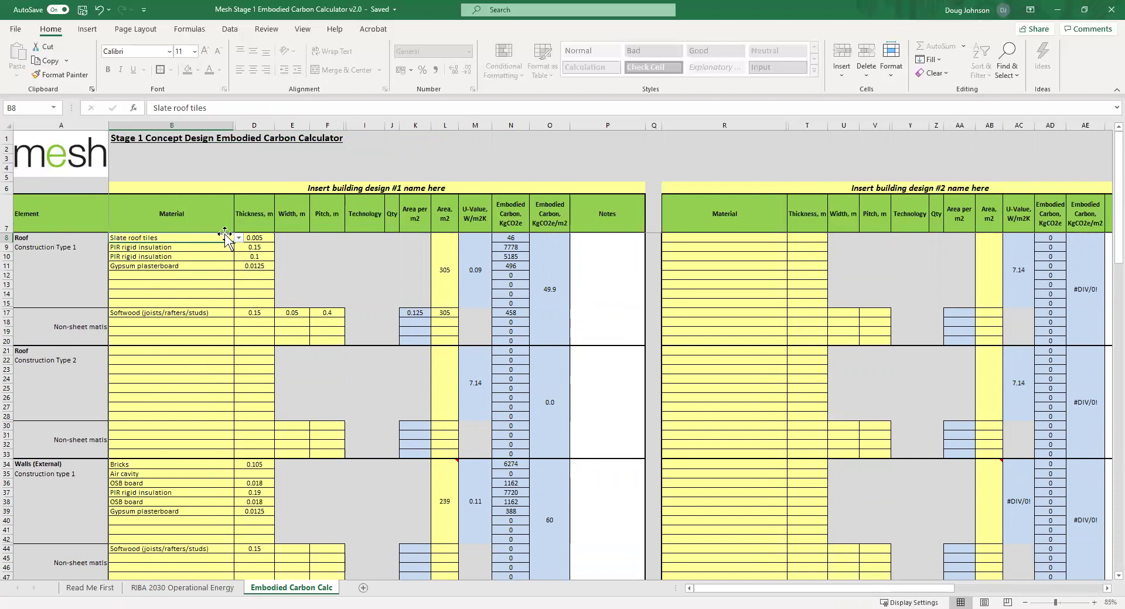
click(262, 238)
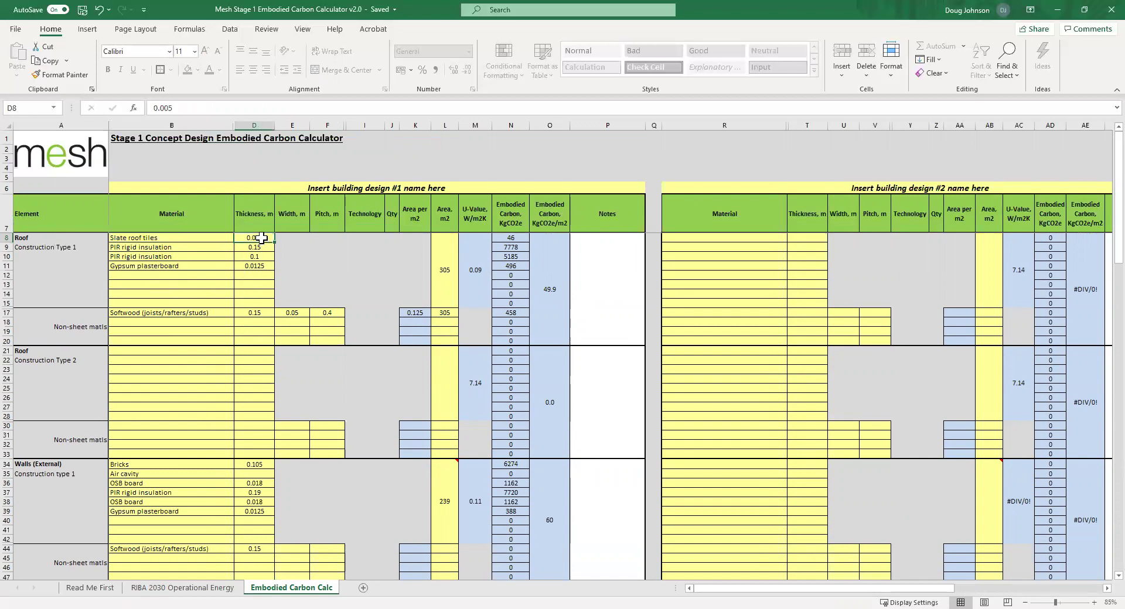
click(446, 265)
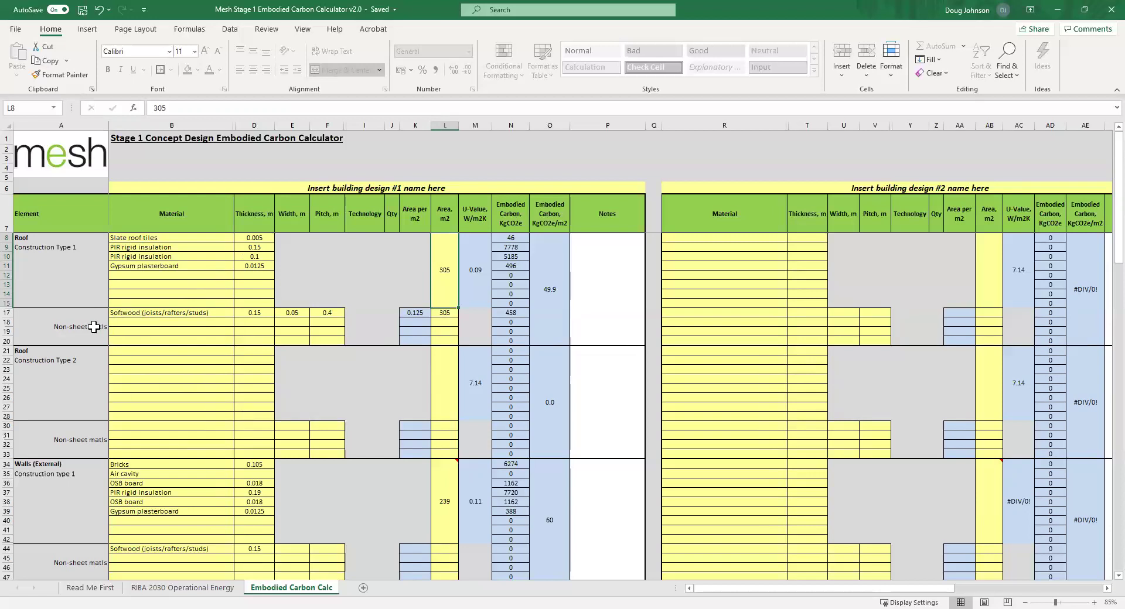
Step: Inspect the thickness, width, pitch and area inputs of the softwood non-sheet material in design #1's Roof Construction Type 1
click(210, 312)
click(252, 313)
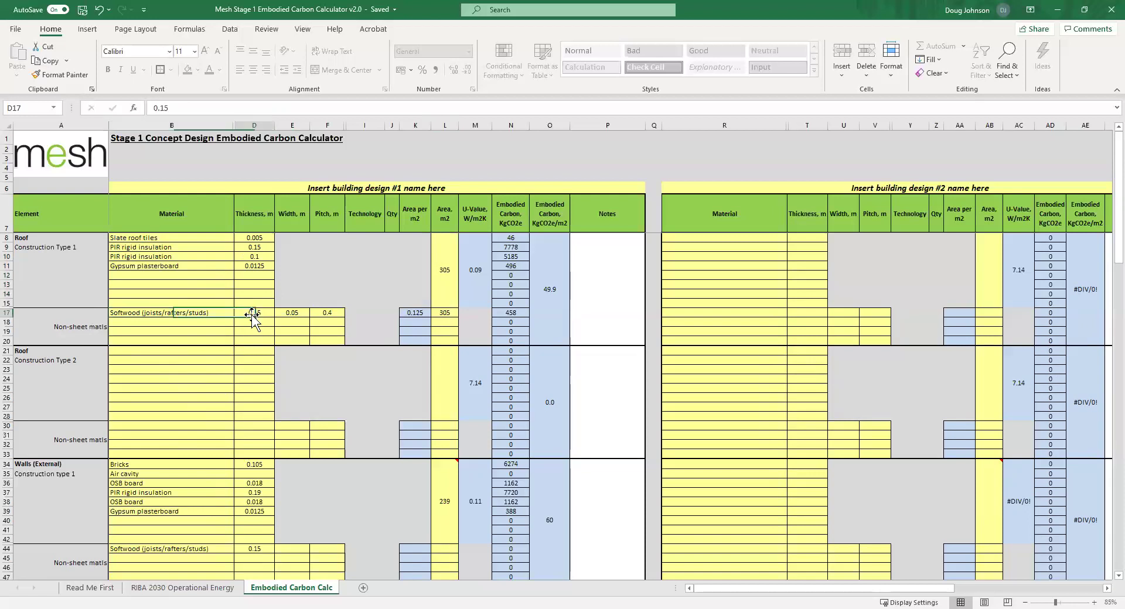
click(291, 312)
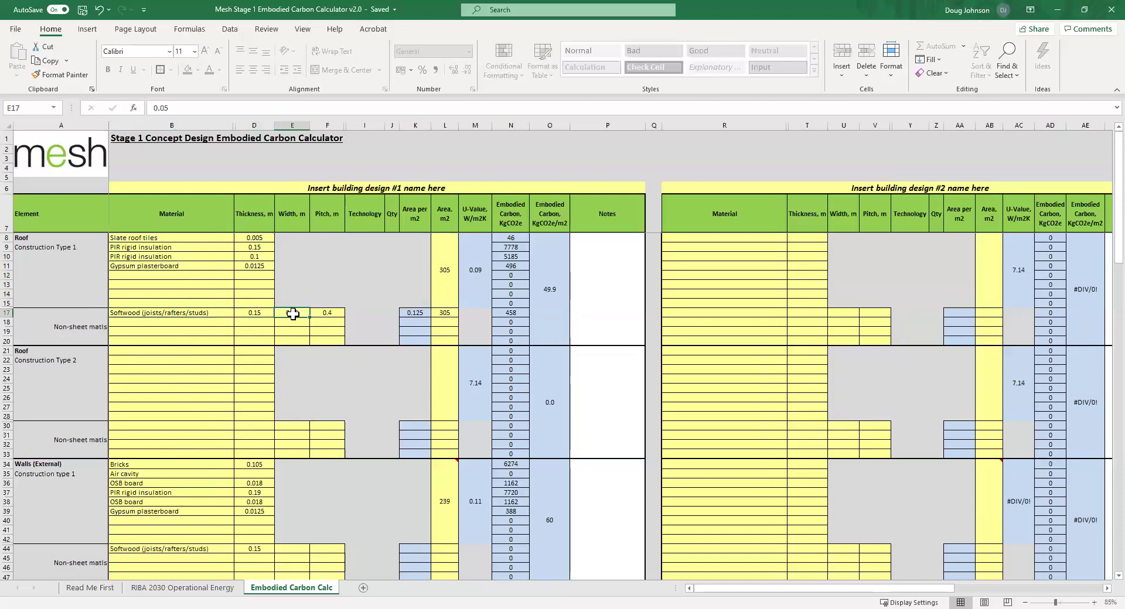
click(322, 312)
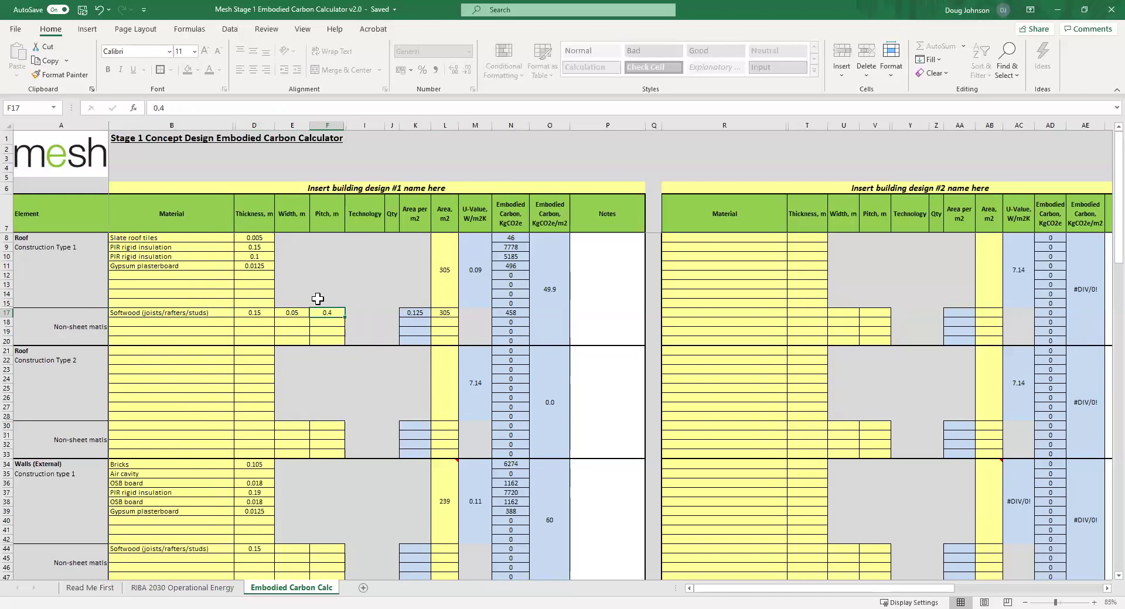
click(438, 312)
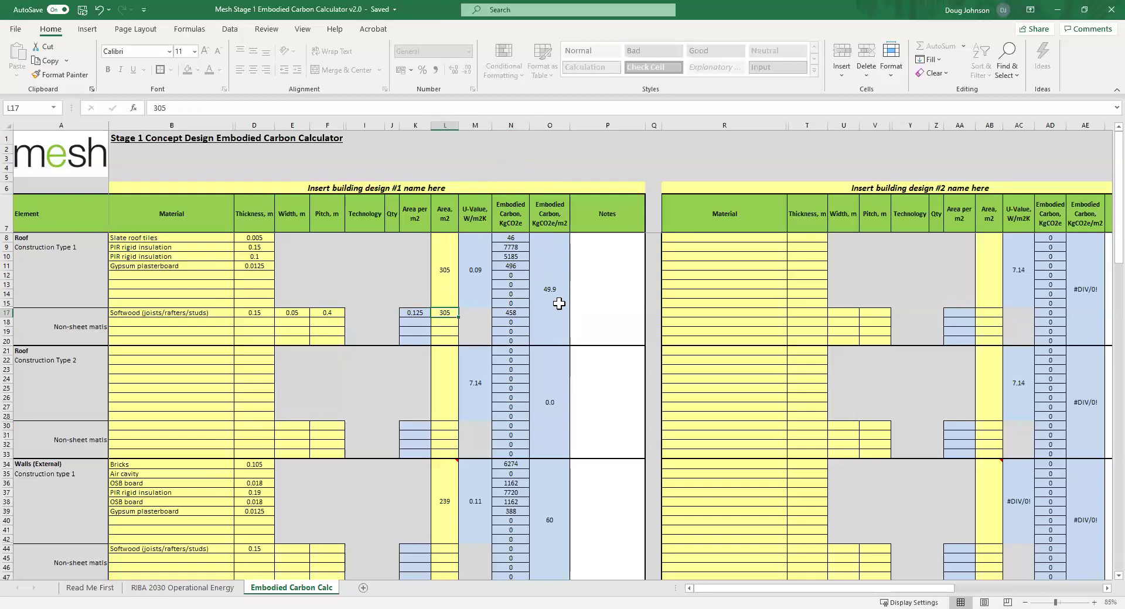
Step: Inspect the Notes cells beside design #1's roof constructions and first external wall construction
click(585, 292)
click(607, 397)
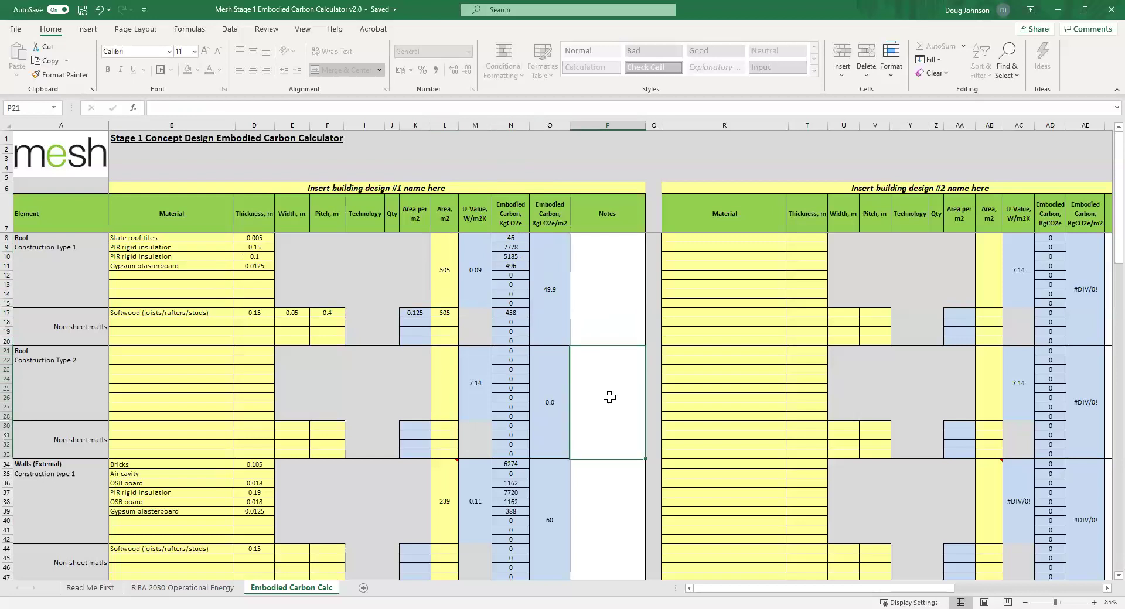
click(608, 498)
click(606, 424)
click(606, 283)
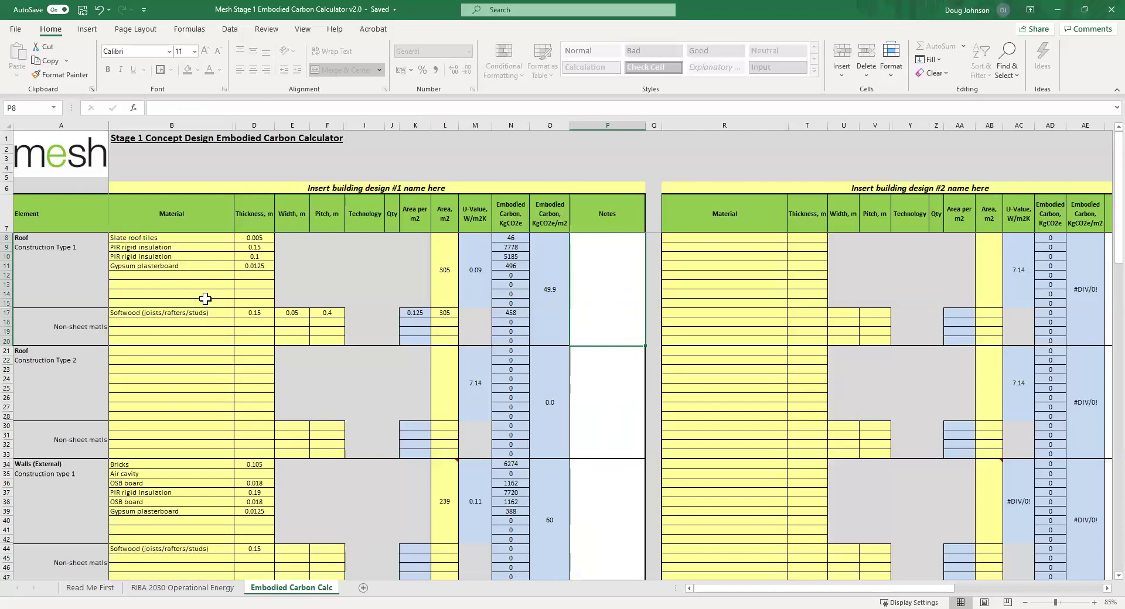
Step: Examine design #1's bright yellow area cells for the ground floor and both internal floor types, including the ground floor cell's note
scroll(205, 299, down, 5)
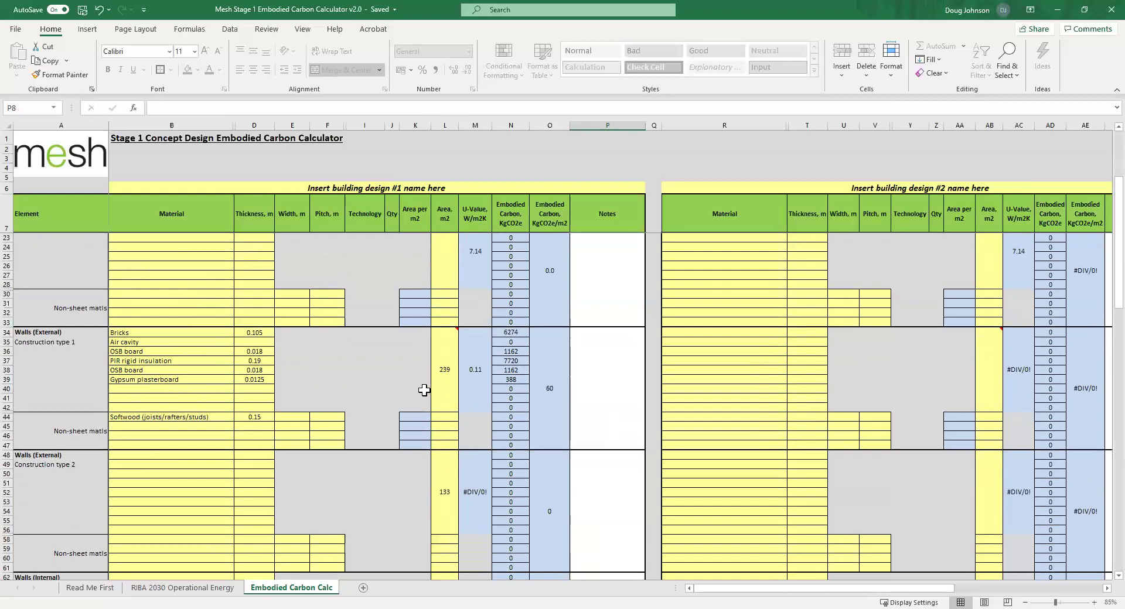
scroll(424, 391, down, 12)
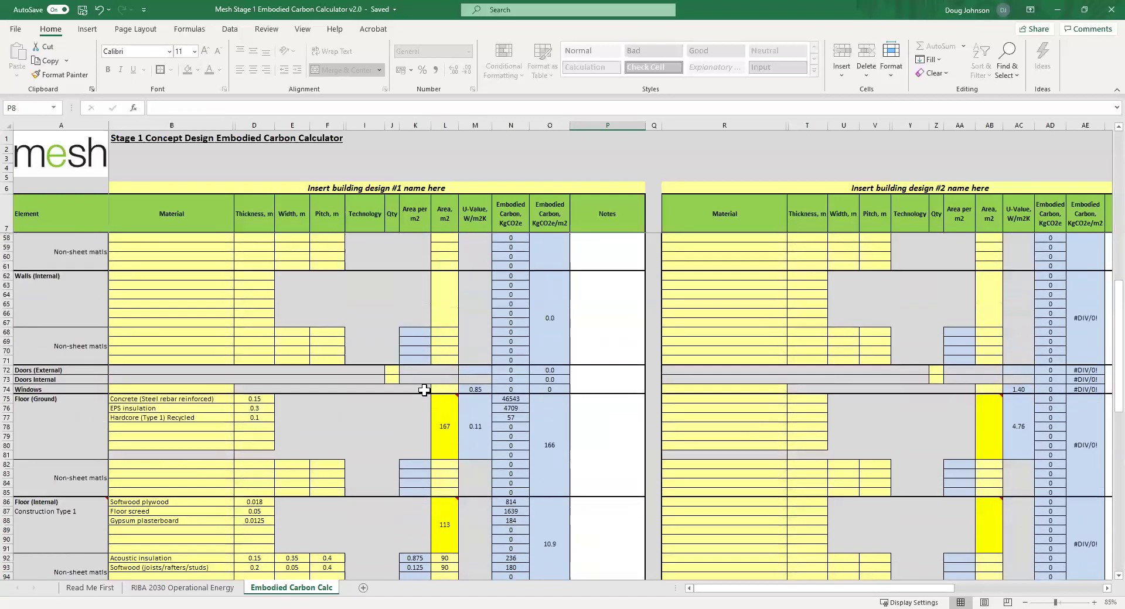
scroll(424, 390, down, 3)
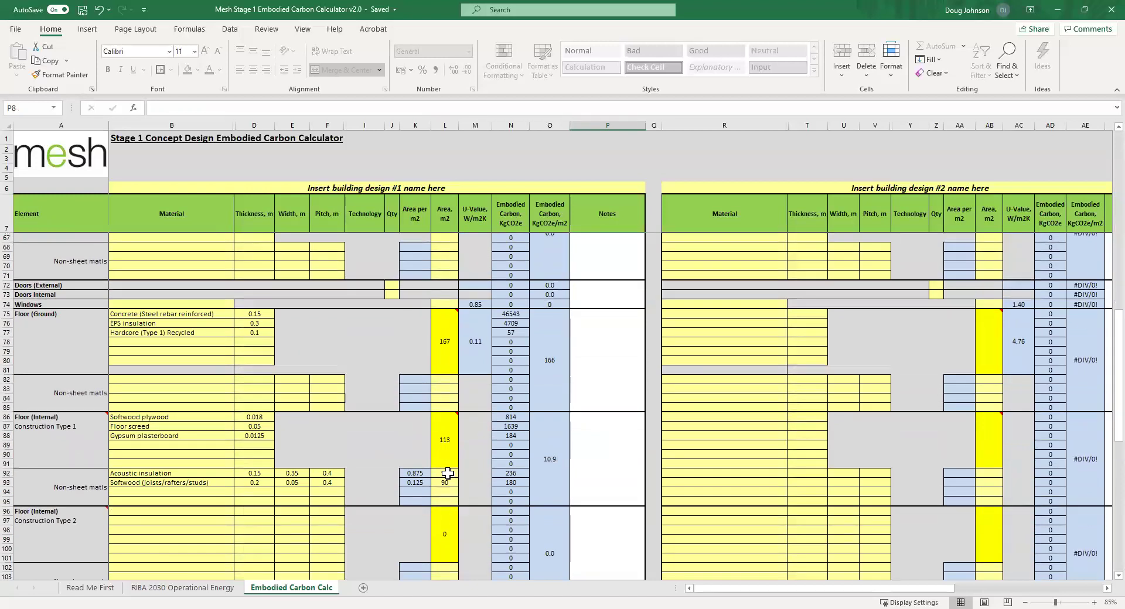
mouse_move(439, 336)
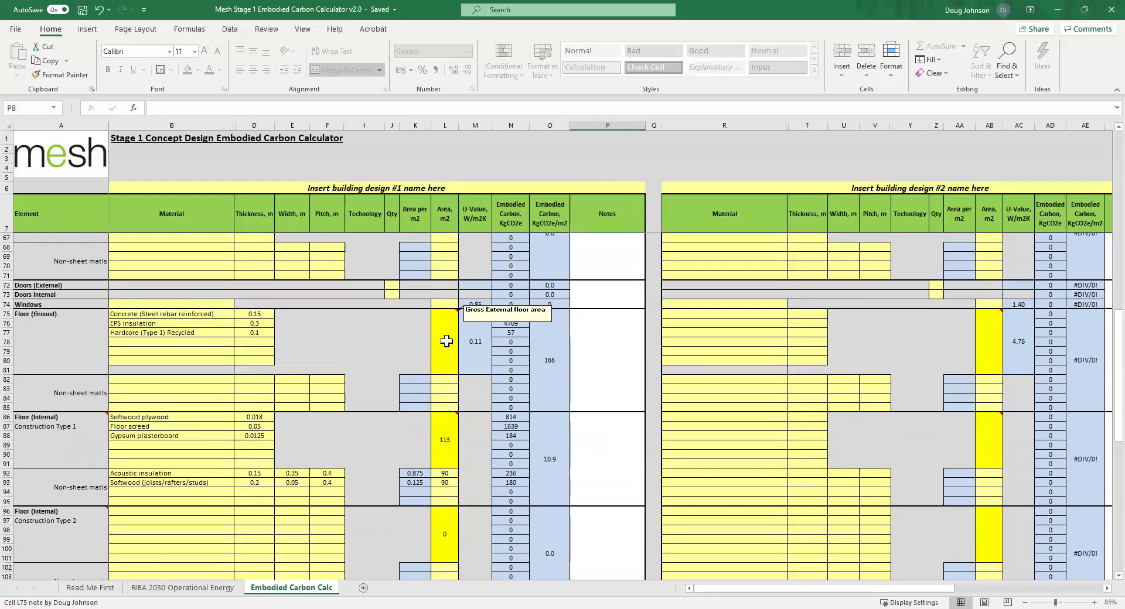
click(446, 436)
click(444, 534)
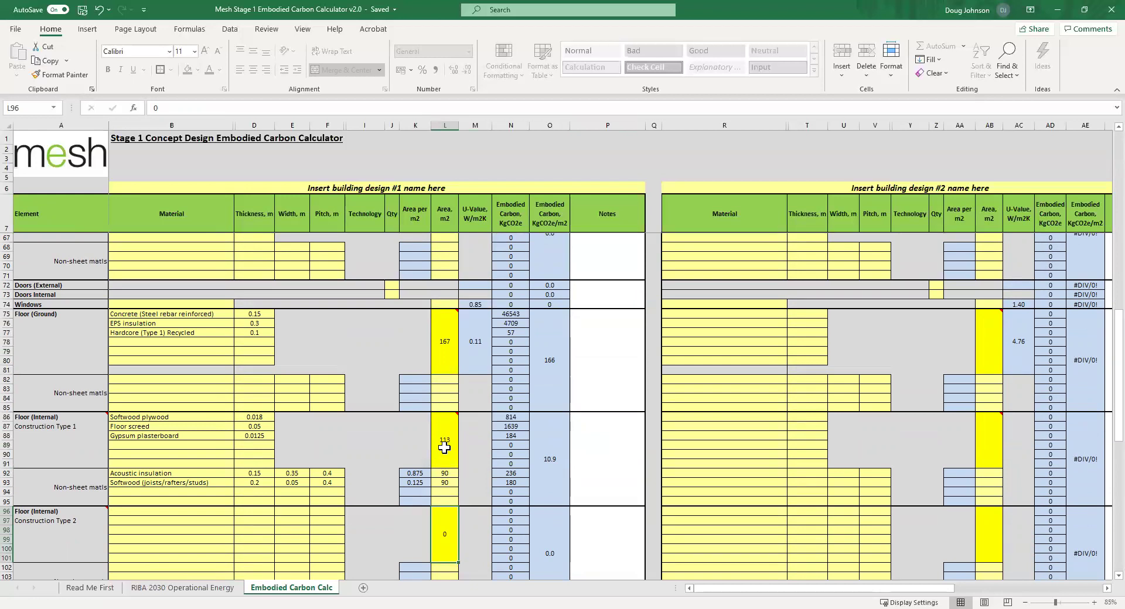
click(444, 444)
click(447, 348)
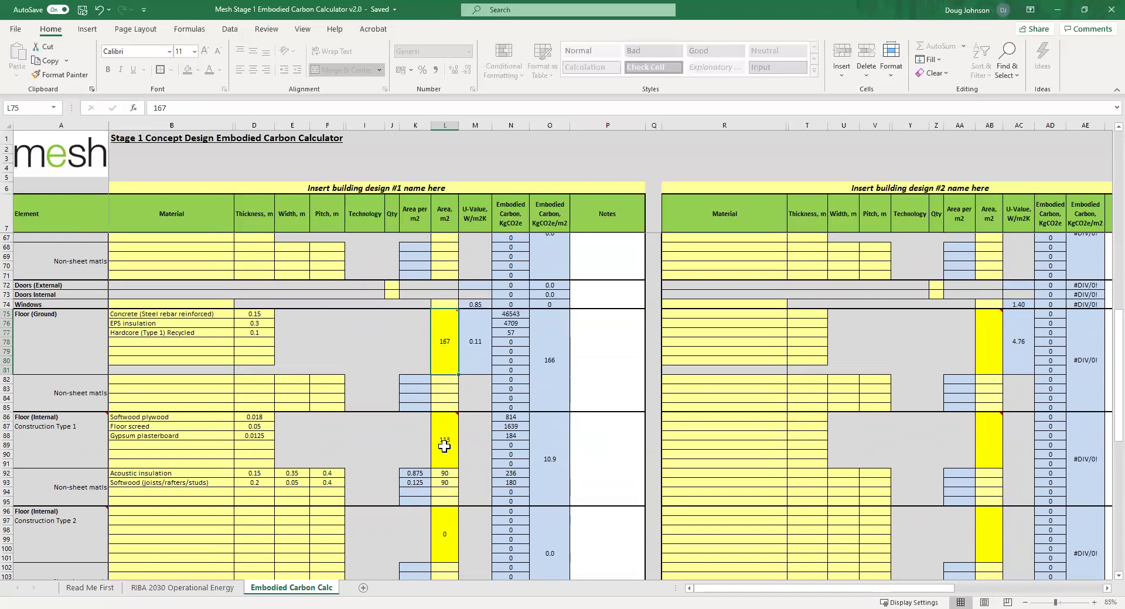
mouse_move(444, 344)
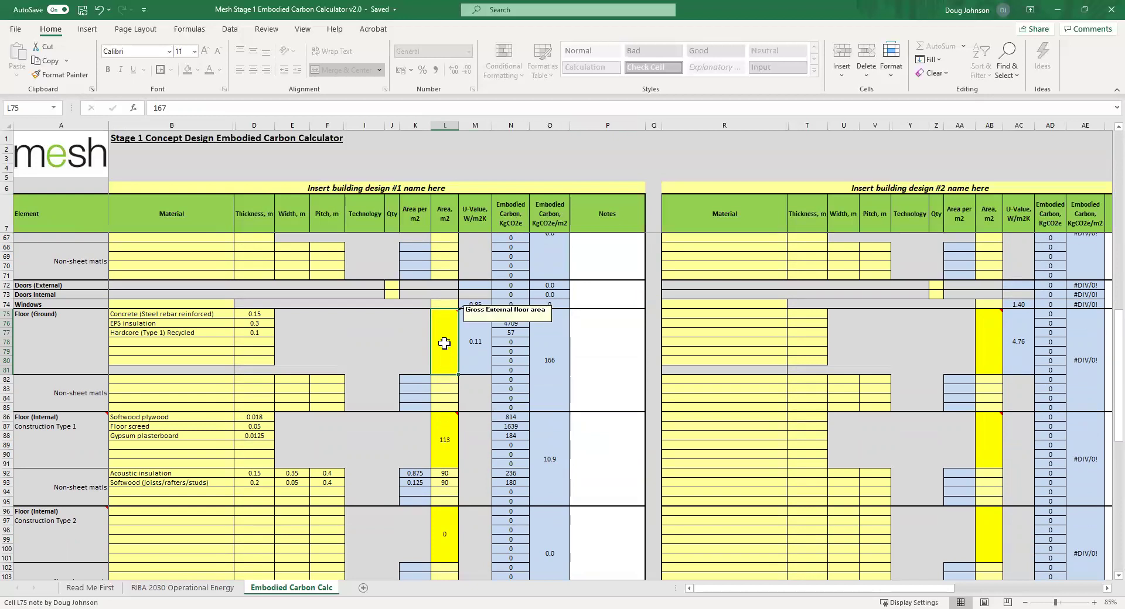
mouse_move(447, 449)
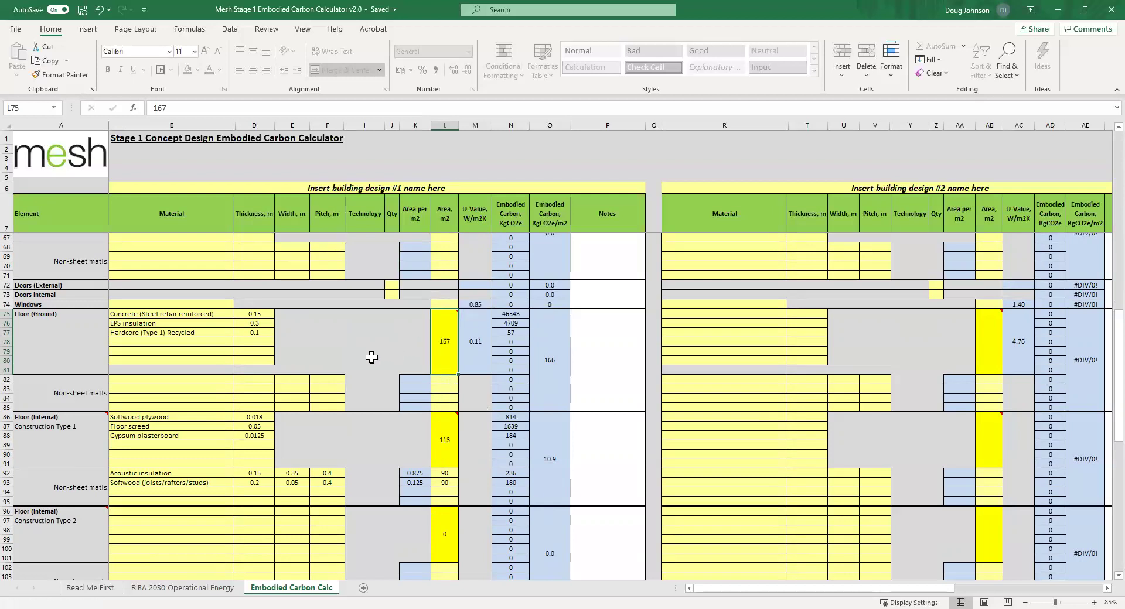
Step: Look back over design #1's internal wall, external wall and roof sections
scroll(372, 357, up, 4)
scroll(372, 358, up, 3)
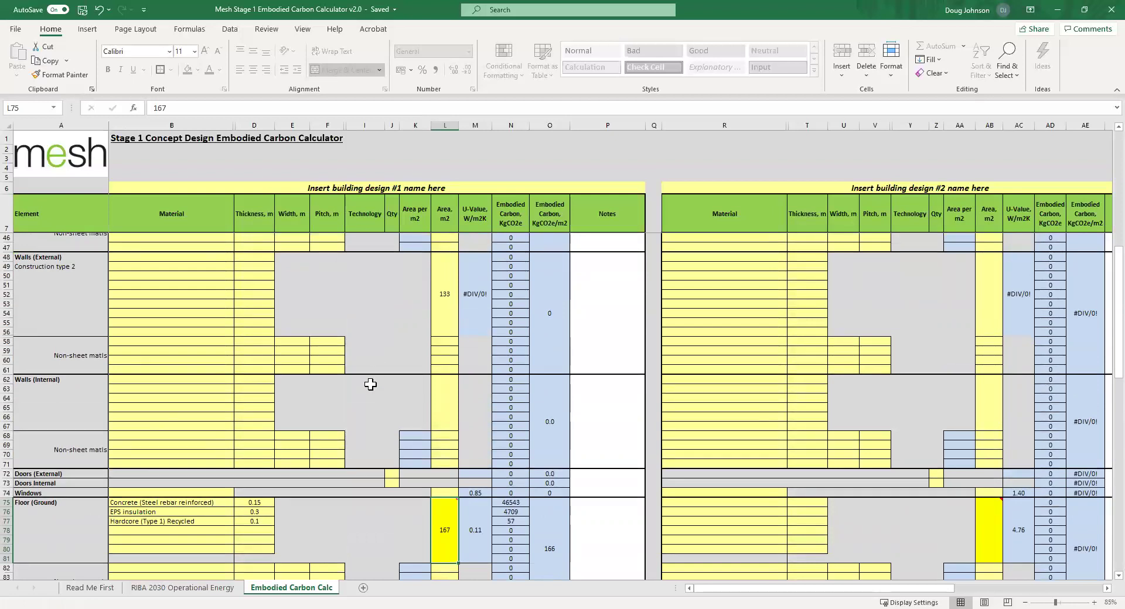
scroll(371, 384, up, 3)
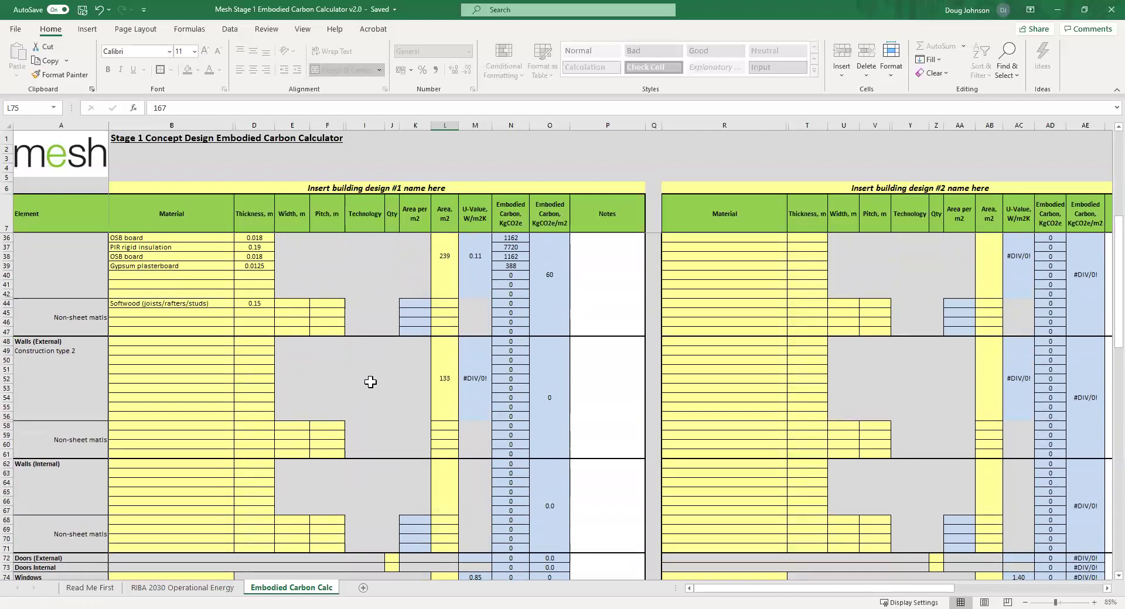
scroll(371, 382, up, 6)
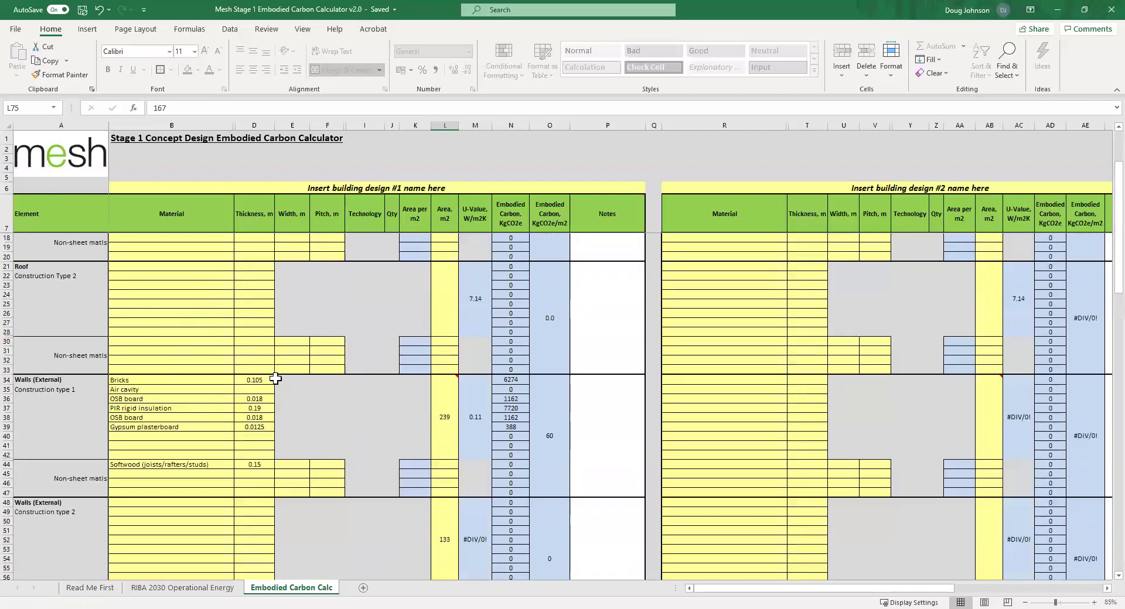
scroll(209, 356, up, 2)
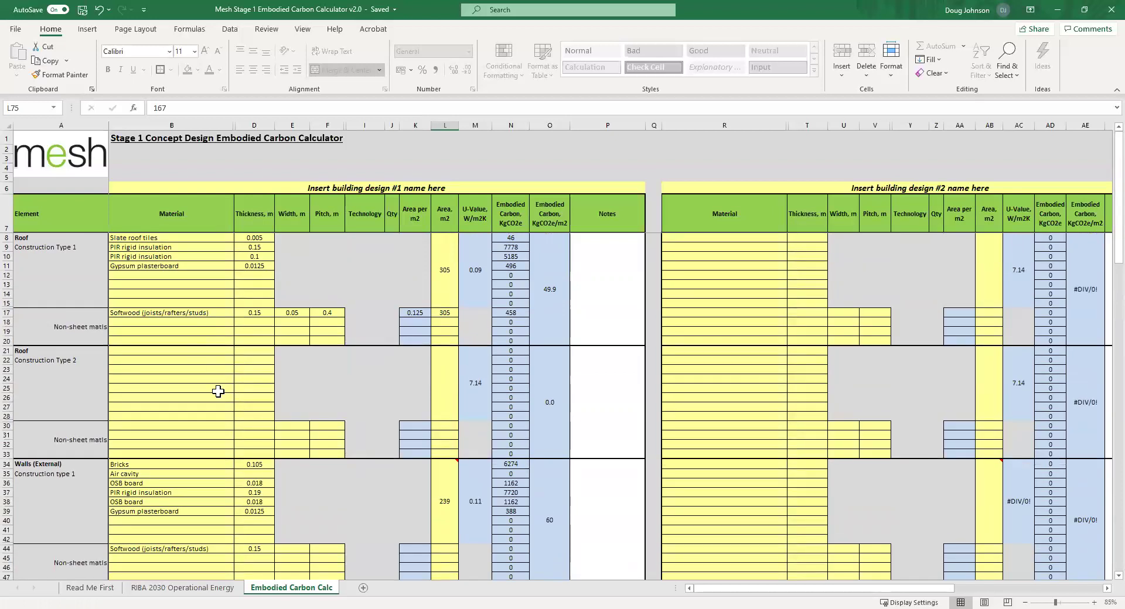
Step: Examine the area cell's note and the material list of design #1's external wall Construction type 1
scroll(217, 380, down, 2)
scroll(218, 341, down, 4)
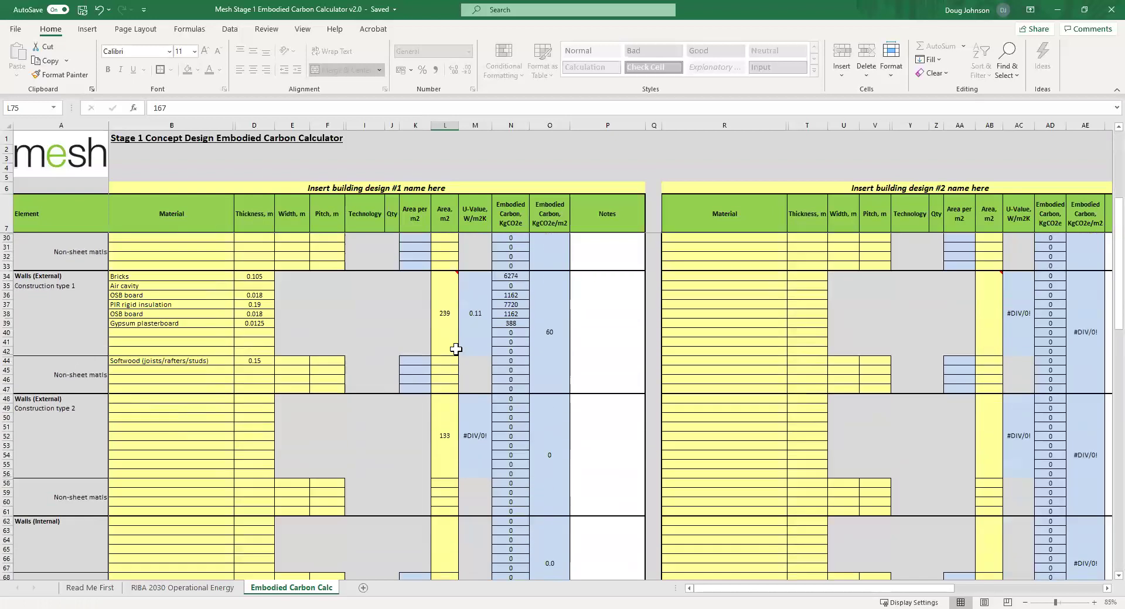
click(450, 316)
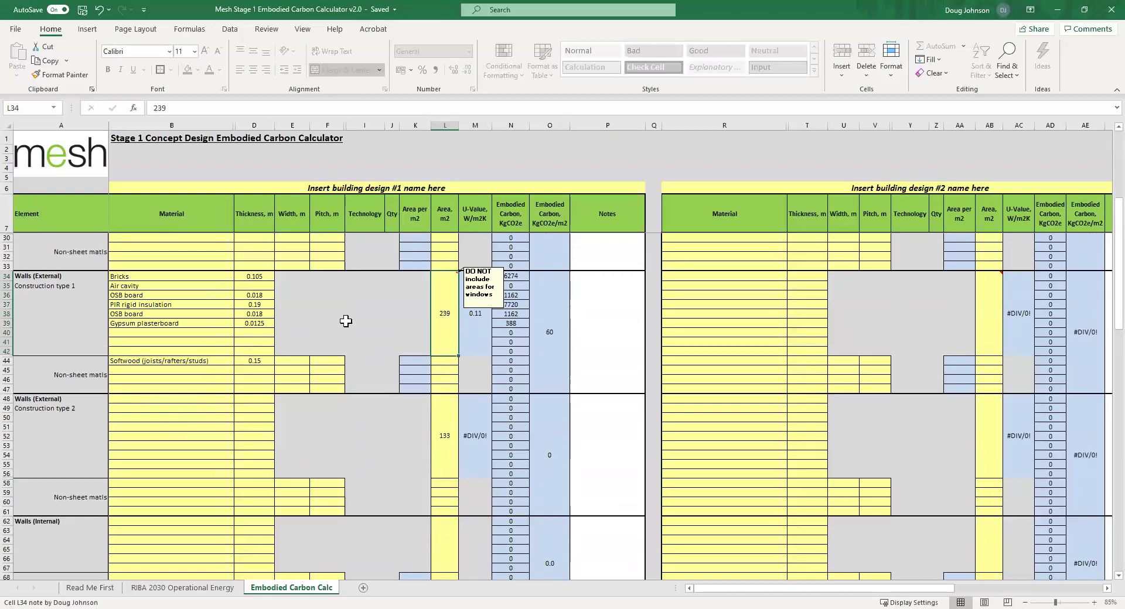
click(187, 320)
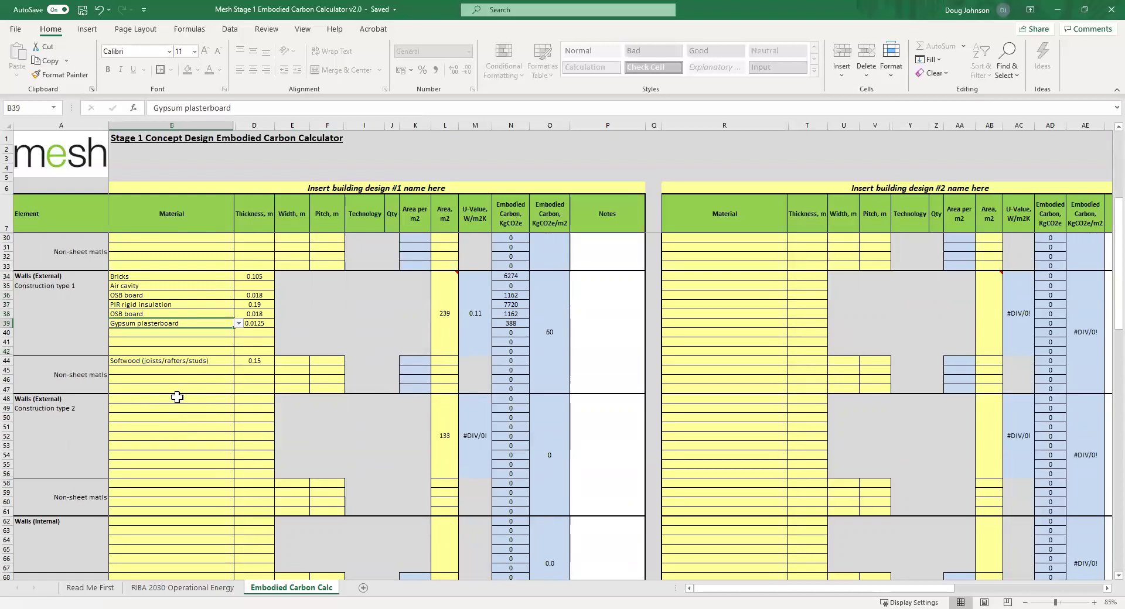
Step: Enter door quantities for design #1: 2 external doors and 15 internal doors
scroll(170, 396, down, 4)
scroll(170, 396, down, 7)
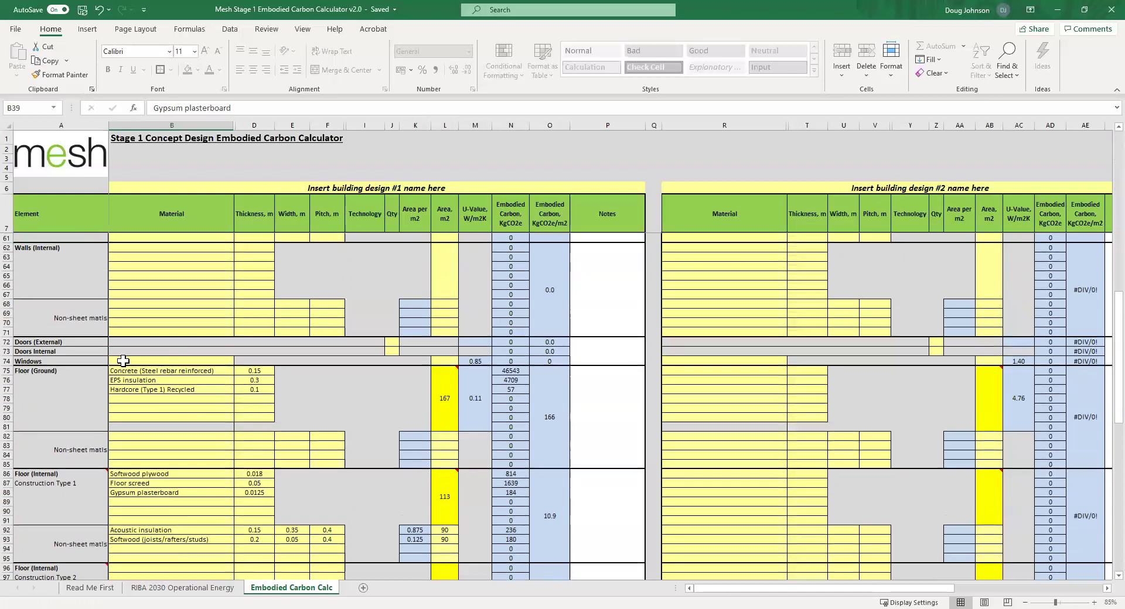
click(393, 343)
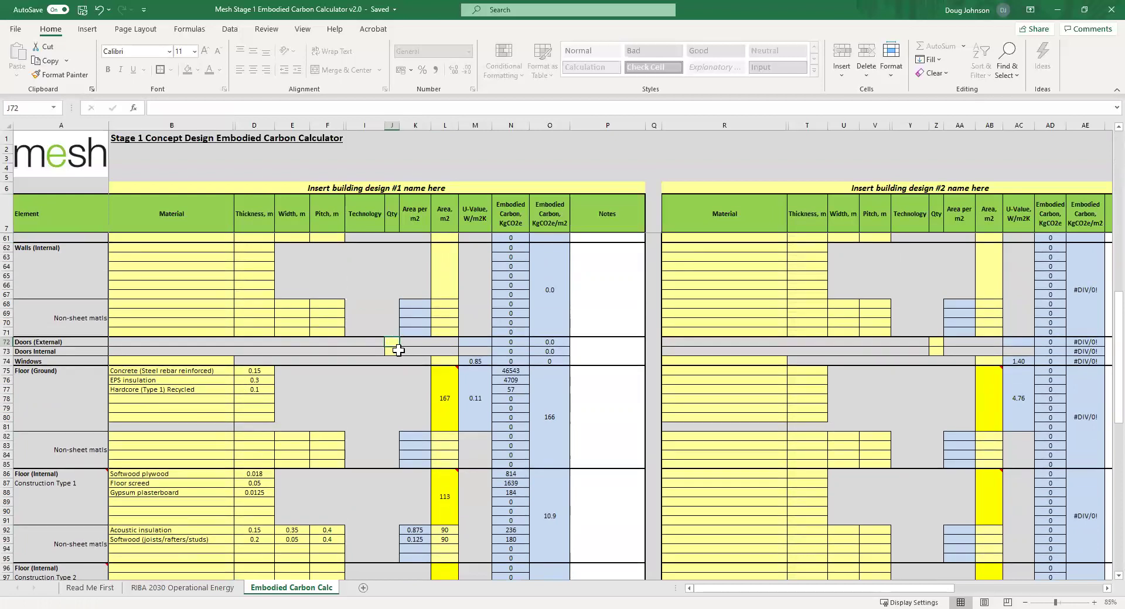
text(2)
key(ctrl+Return)
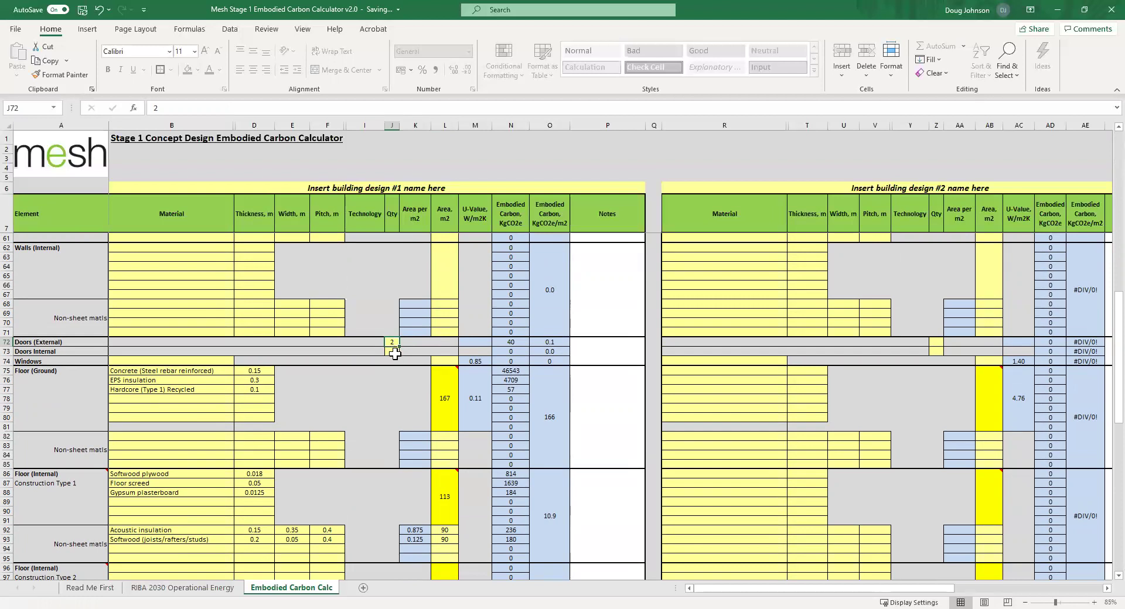
click(393, 351)
text(15)
key(Return)
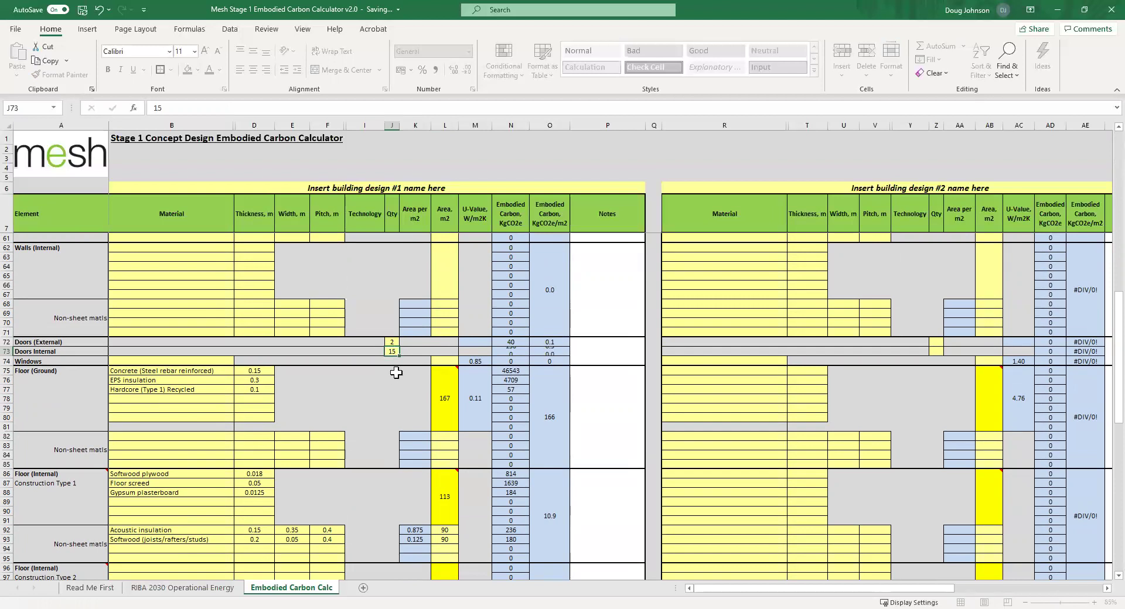
Step: Set design #1's windows to Glazing Double (Wood and Alu frame) with an area of 70 m2
key(ctrl+Down)
scroll(316, 413, down, 5)
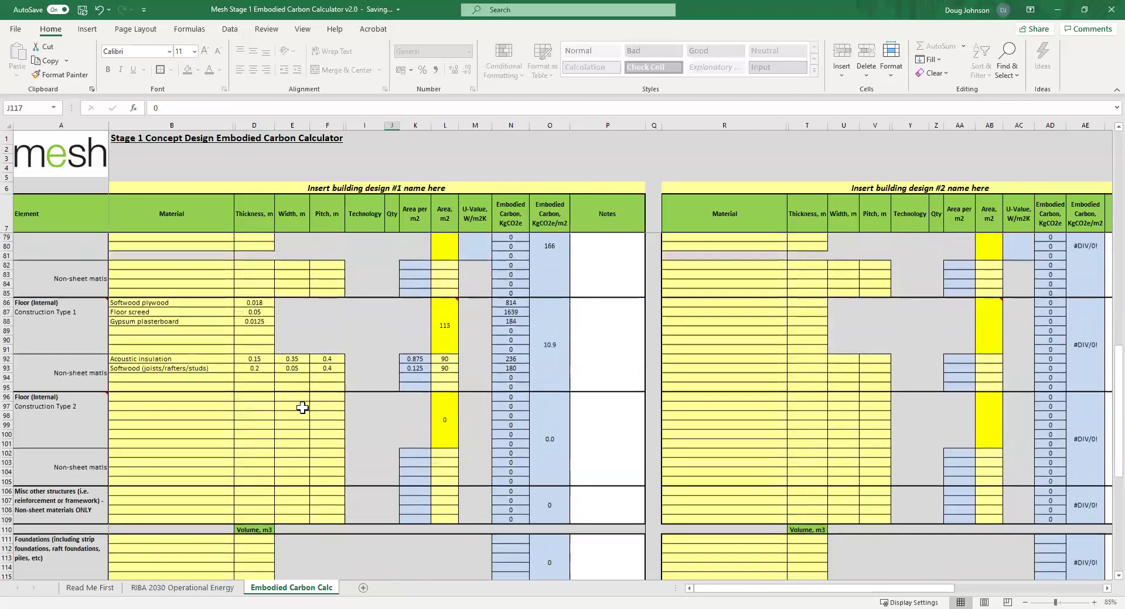
scroll(373, 422, up, 13)
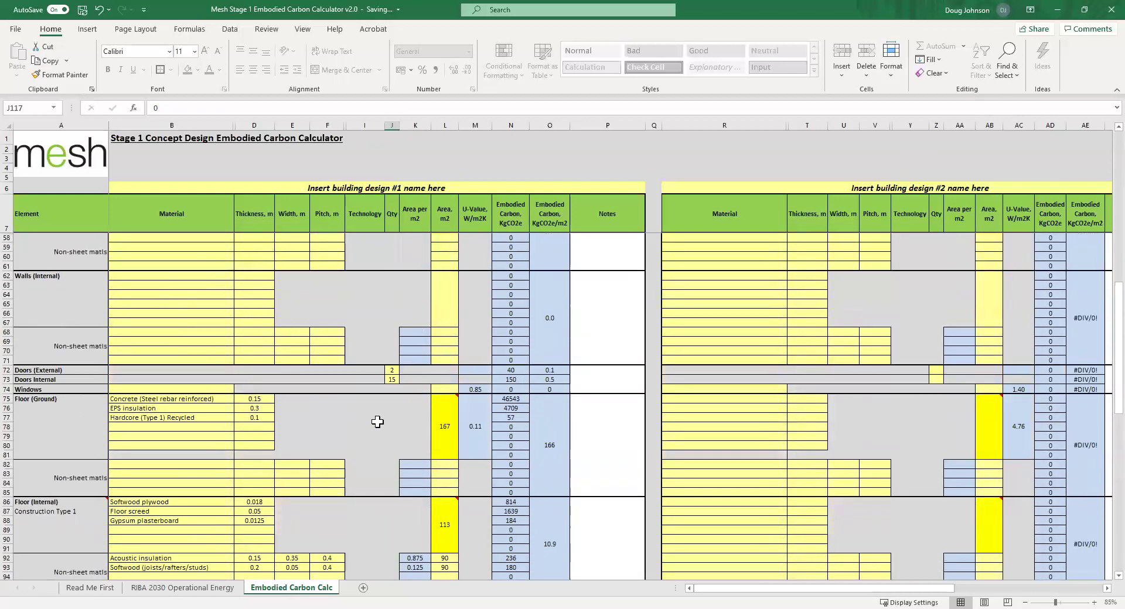
click(392, 379)
click(447, 389)
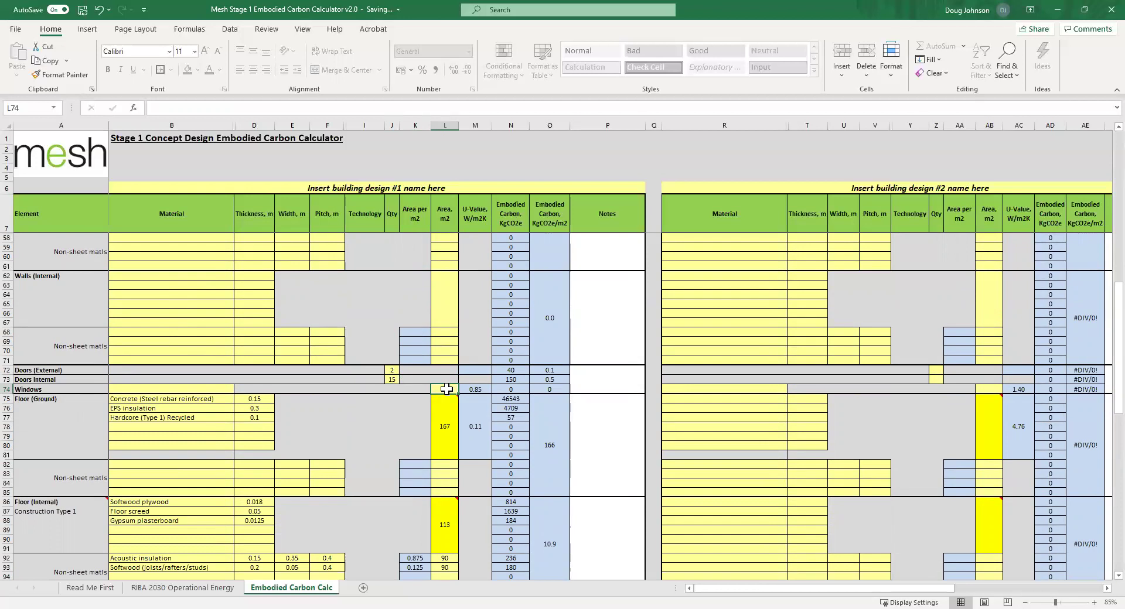
click(231, 389)
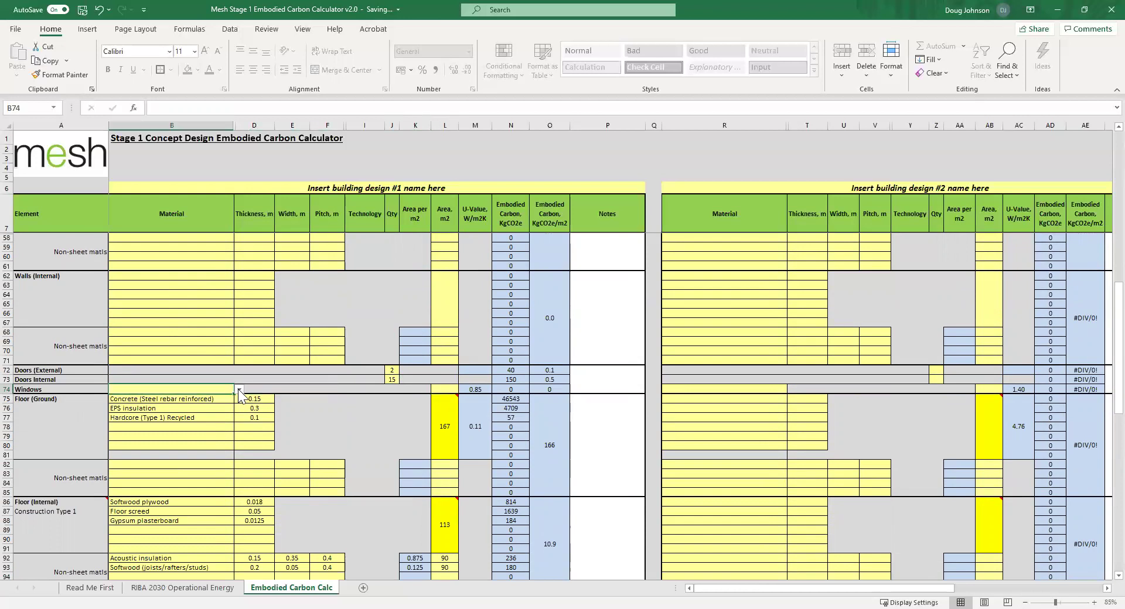
click(238, 389)
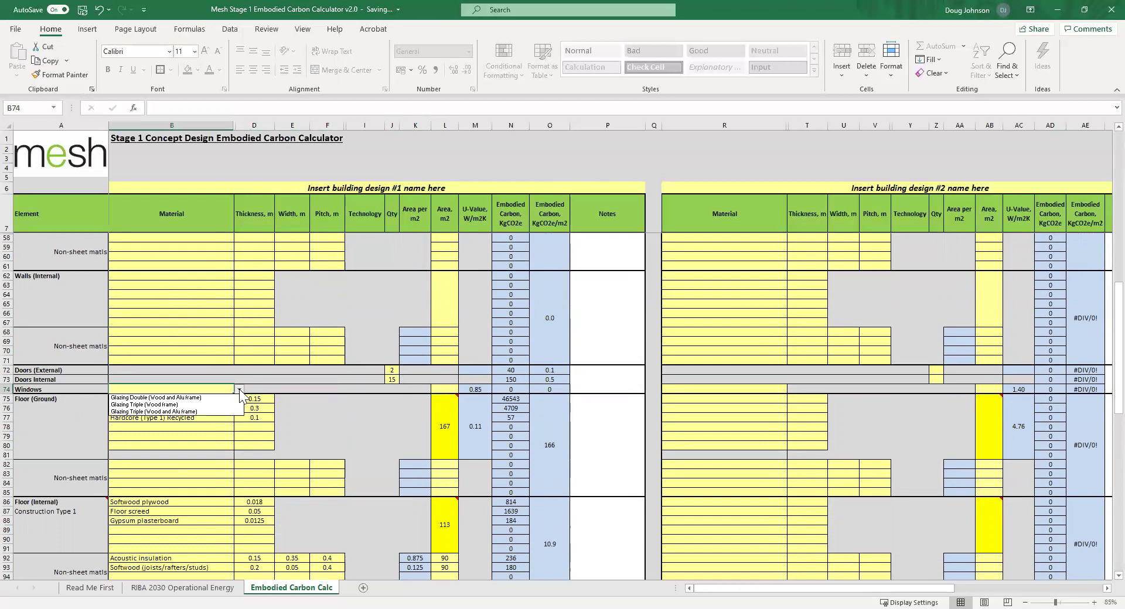
click(181, 398)
click(443, 390)
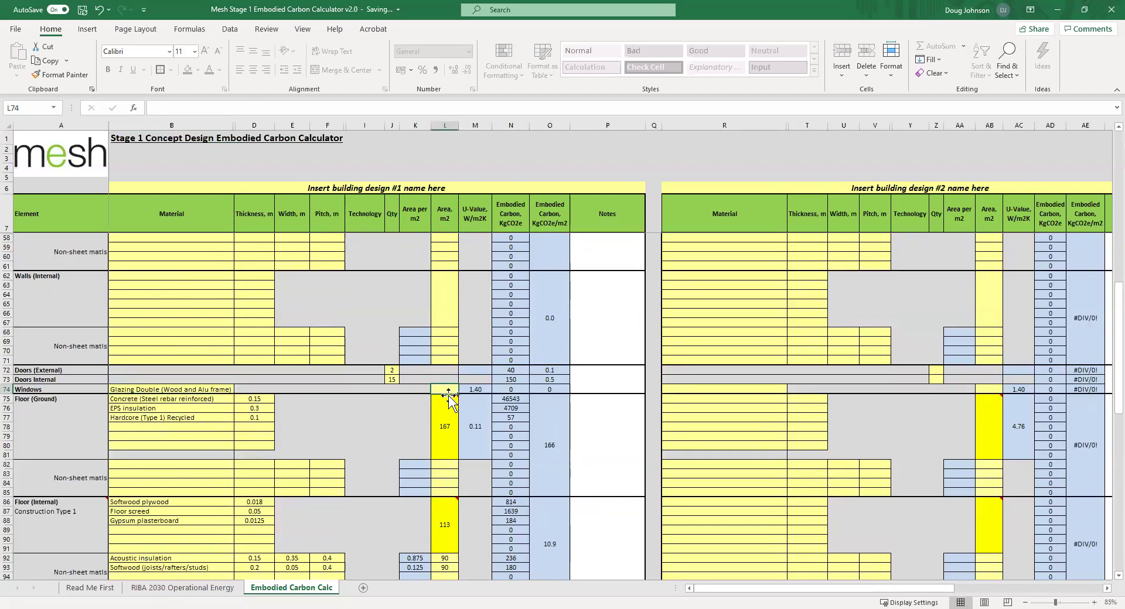
text(70)
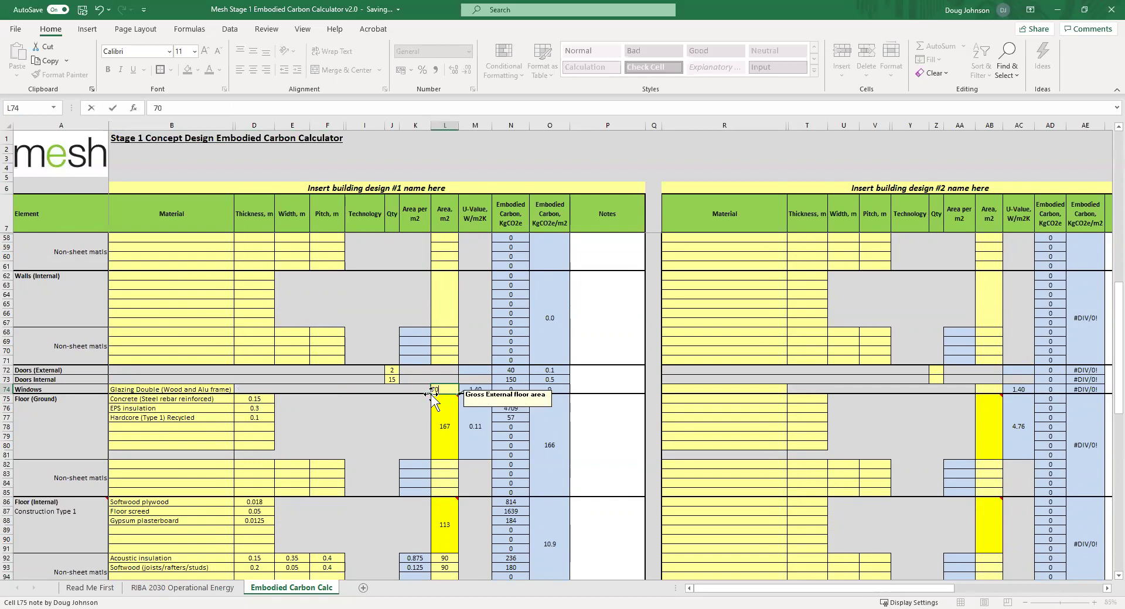
key(Return)
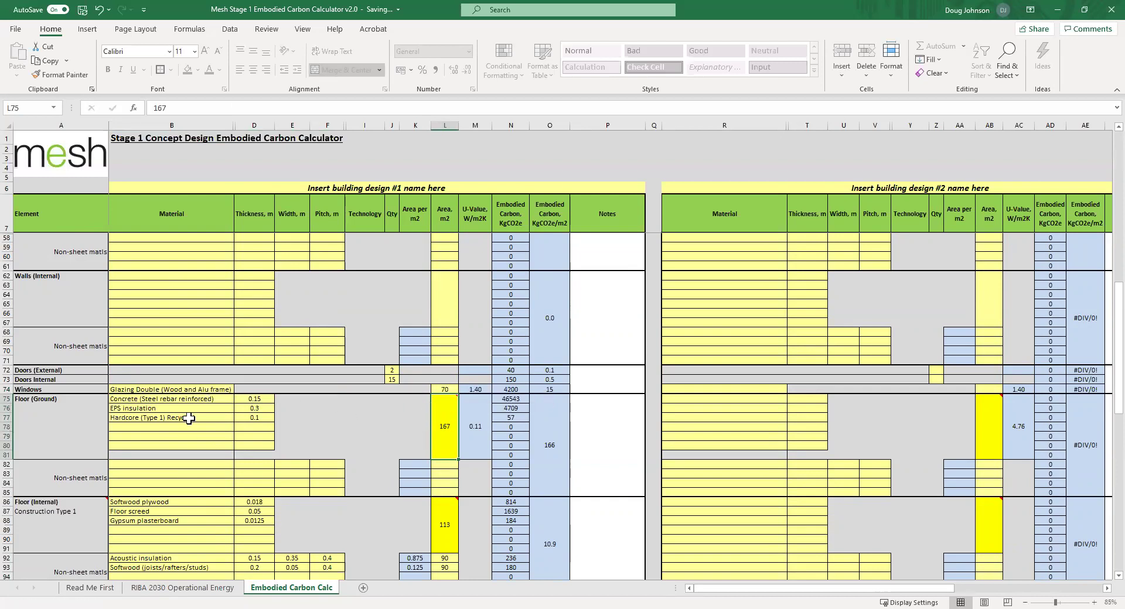
Step: Examine design #1's ground floor, internal floor, miscellaneous structures and foundations inputs, including the foundation volume cell
scroll(189, 410, down, 2)
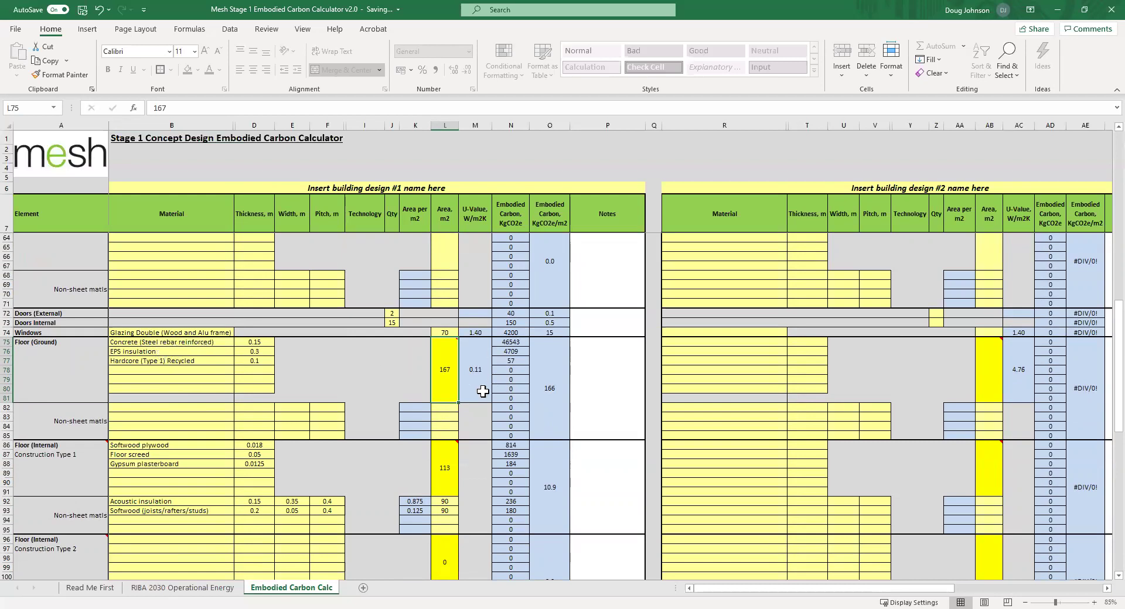
scroll(235, 352, down, 3)
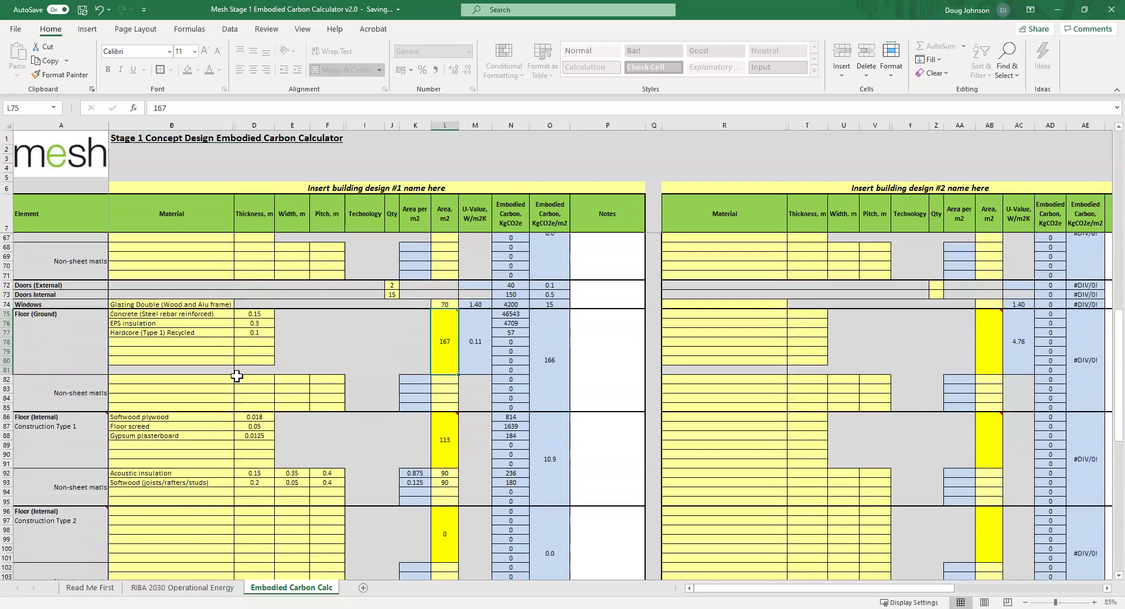
scroll(237, 370, up, 2)
scroll(202, 345, down, 6)
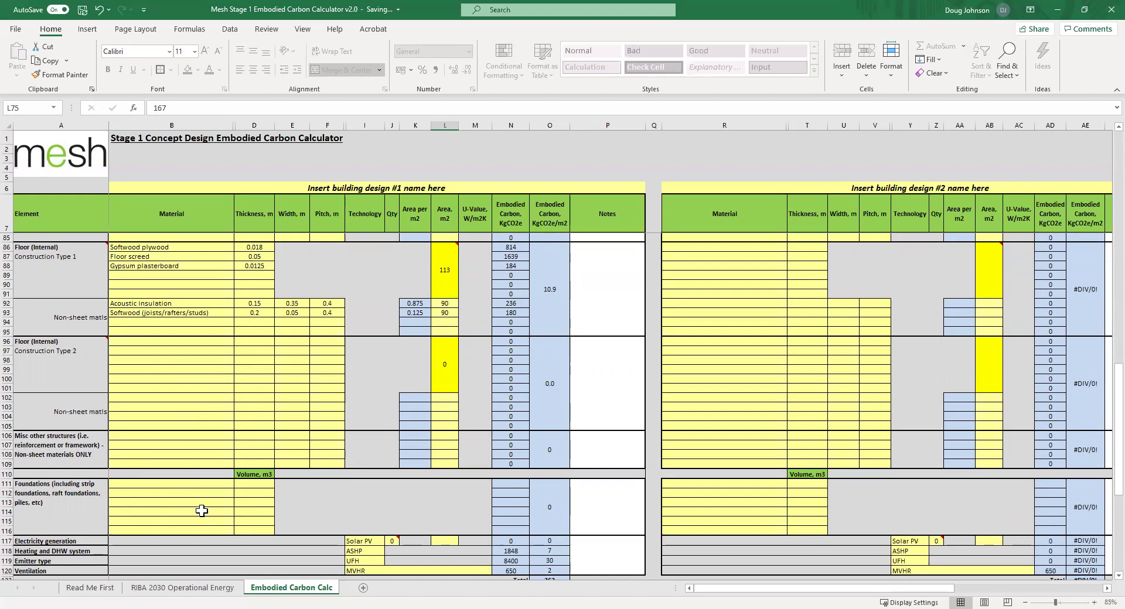
click(248, 486)
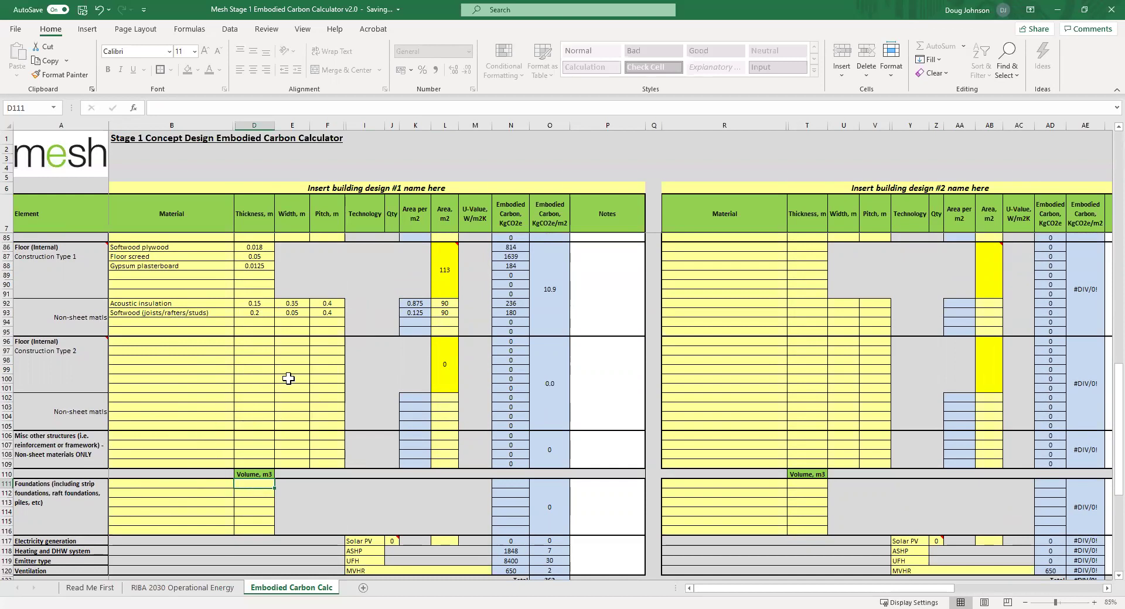
scroll(277, 372, up, 1)
scroll(278, 373, up, 3)
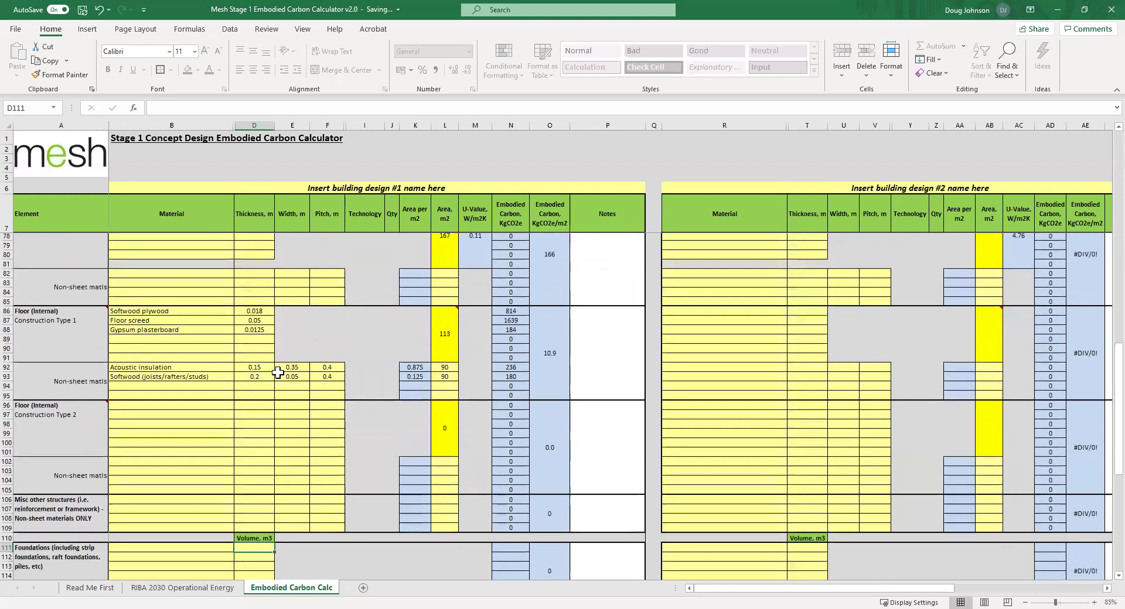
Step: Enter a Solar PV area of 20 m2 for design #1's electricity generation
scroll(278, 374, down, 6)
scroll(277, 375, down, 2)
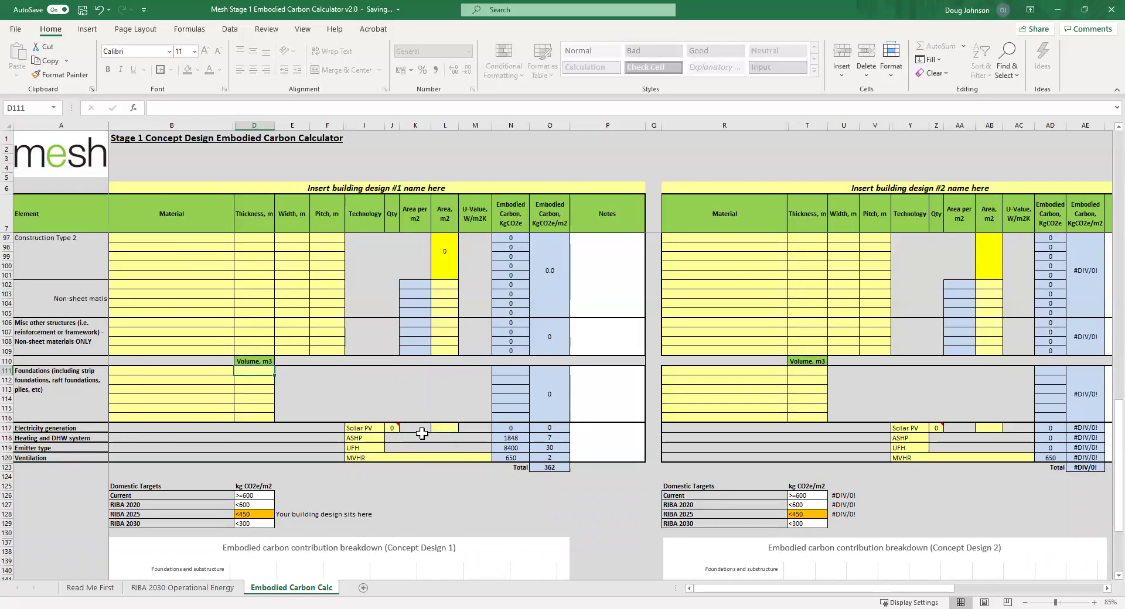
click(450, 429)
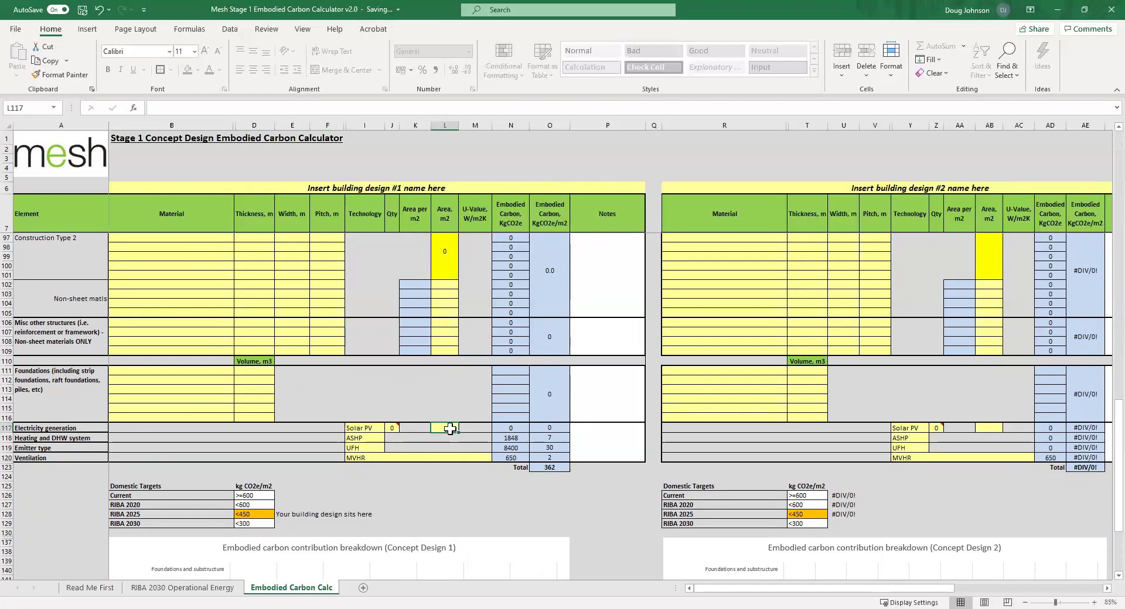
text(20)
click(441, 460)
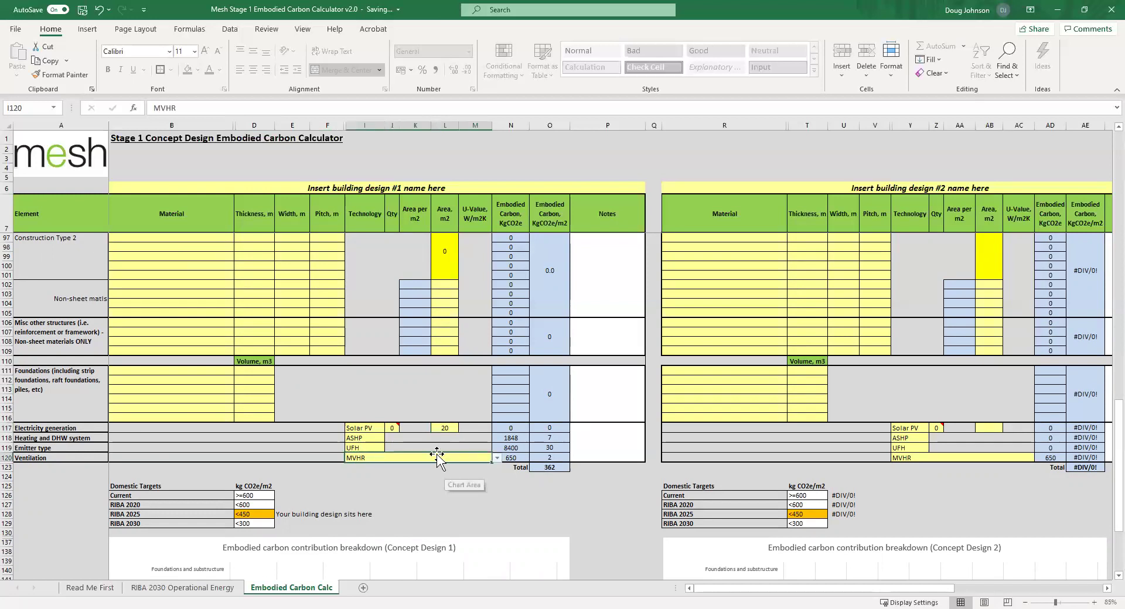
Step: Set design #1's Solar PV quantity to 4 kWp and its area to 0
click(393, 429)
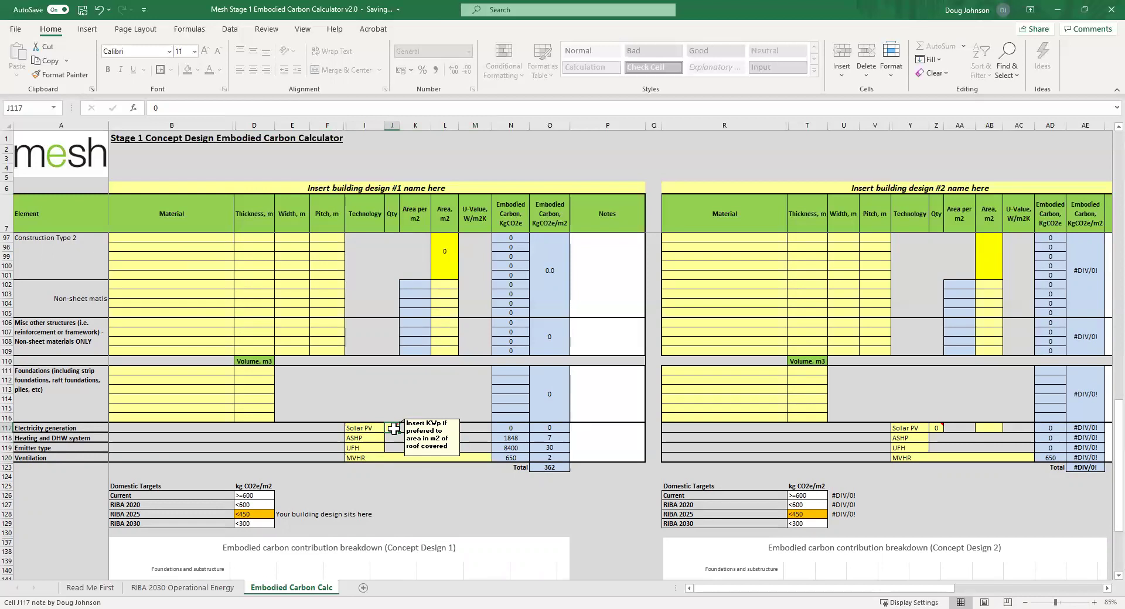
text(4)
click(400, 457)
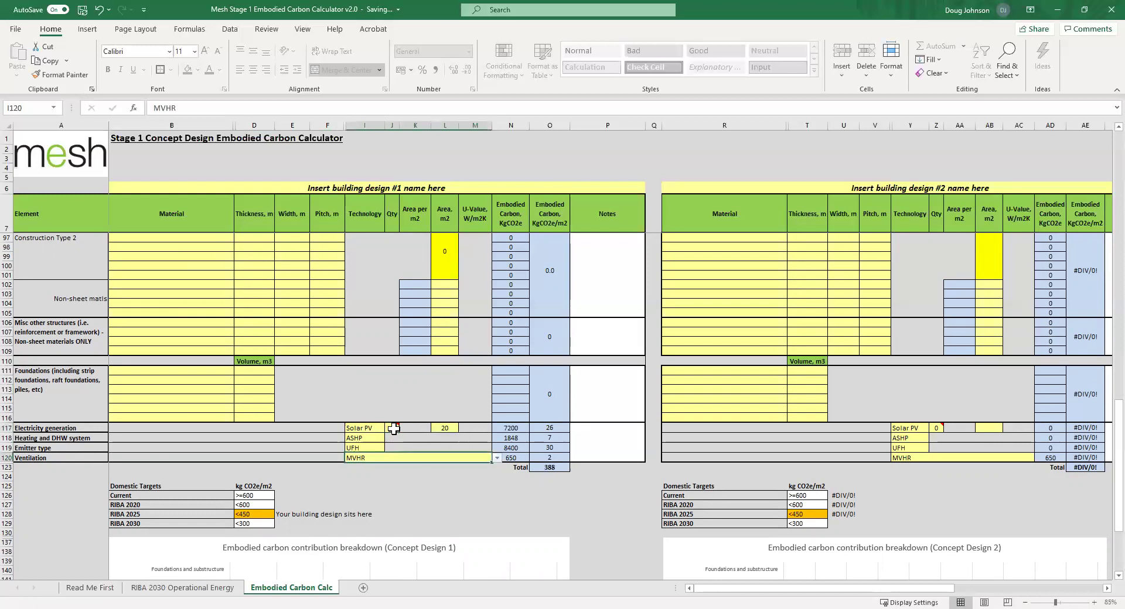
click(447, 429)
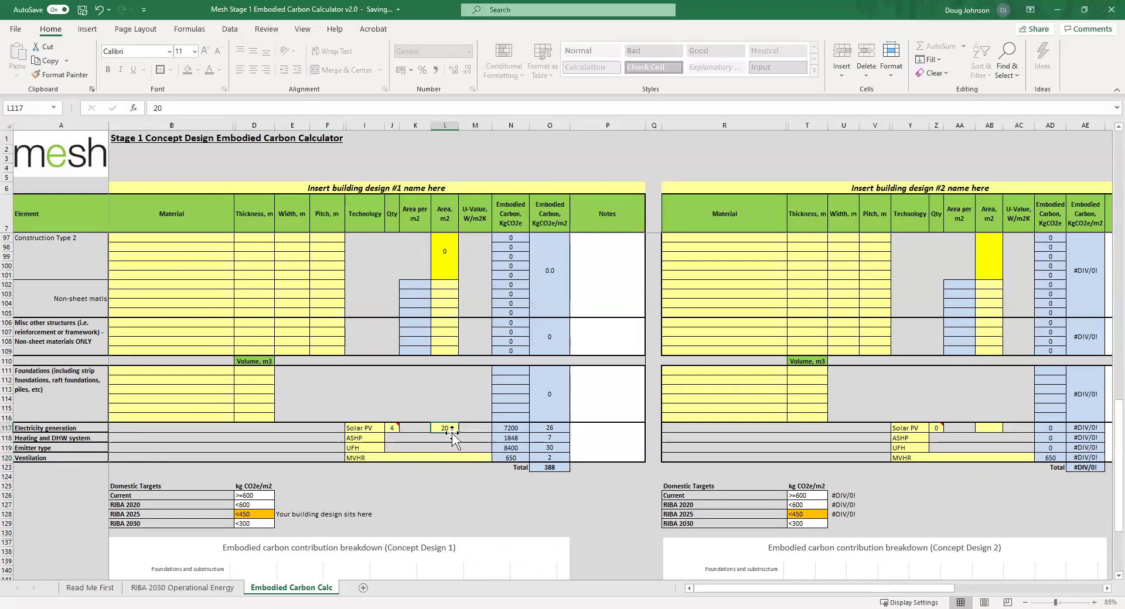
mouse_move(391, 428)
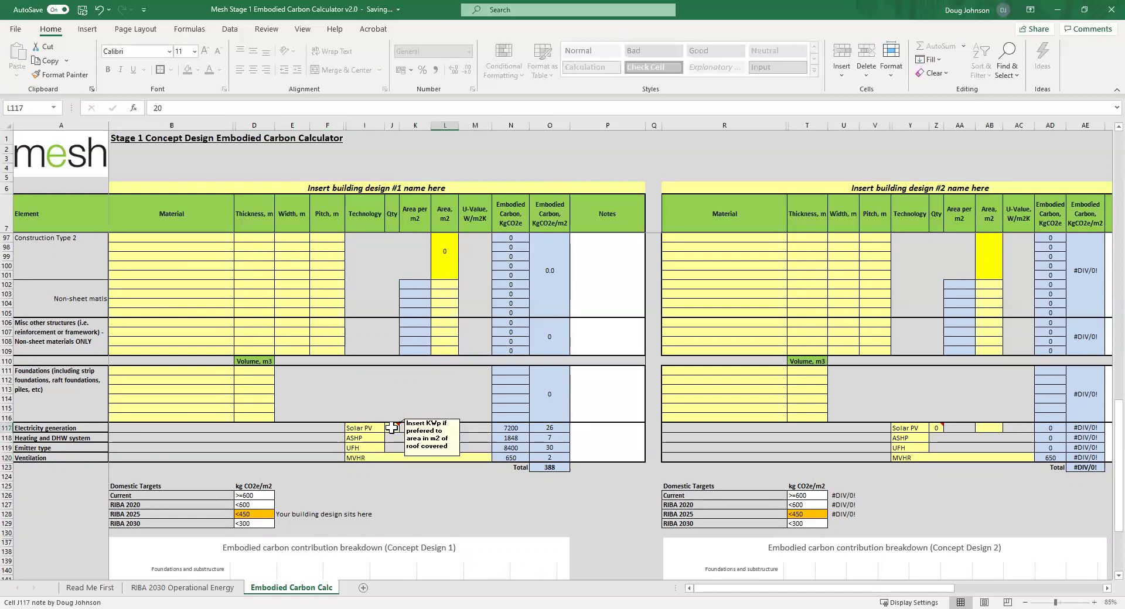
text(0)
key(Return)
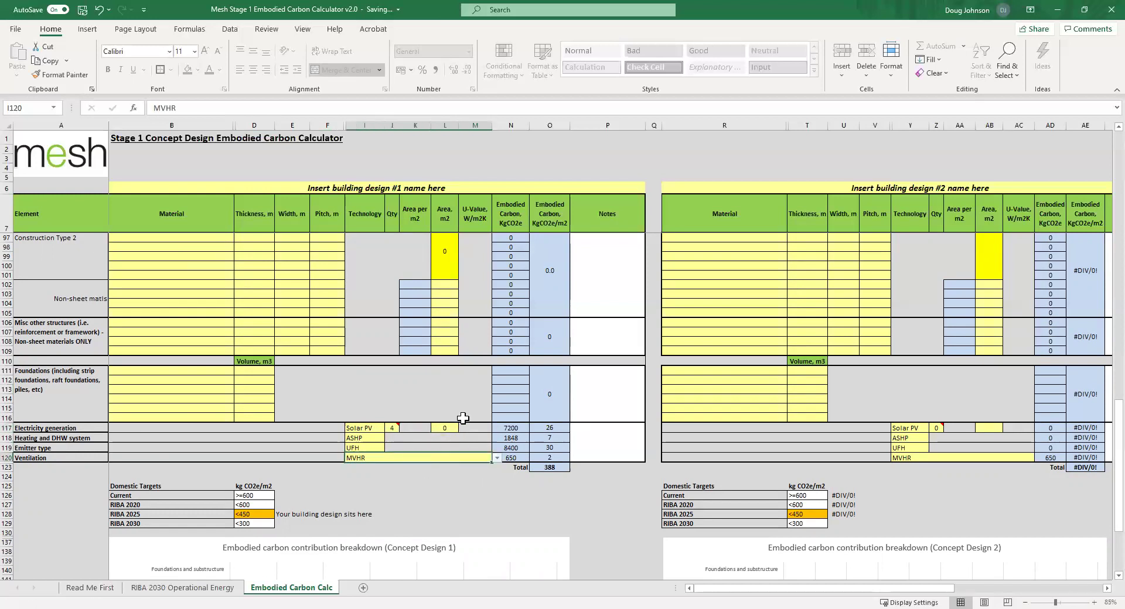
Step: Review the available technology options for design #1's heating and DHW system and its emitter type
click(373, 438)
click(389, 438)
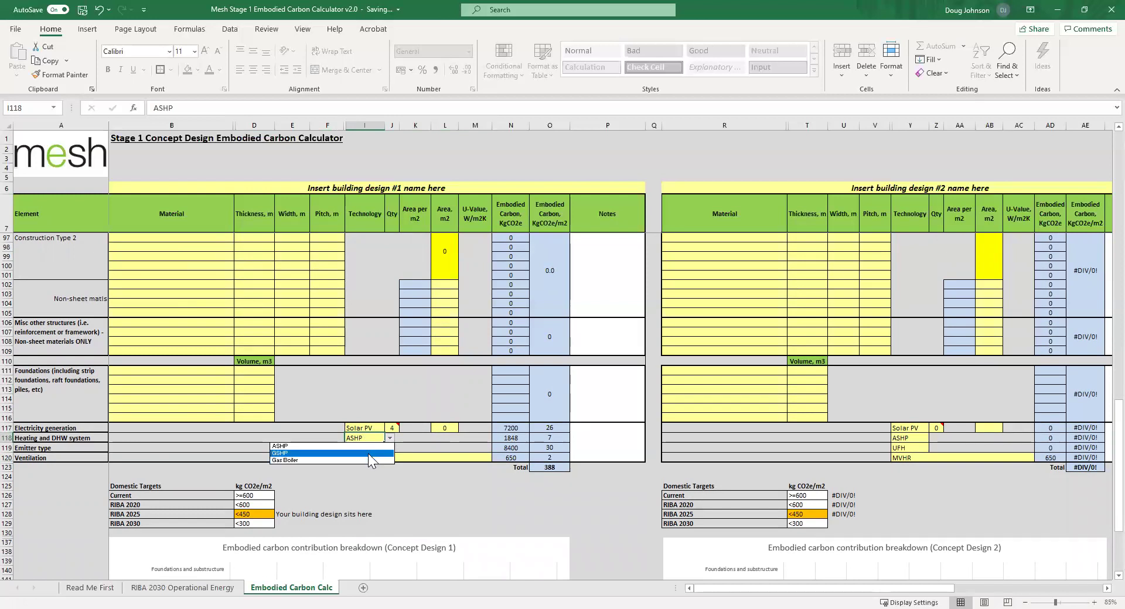
click(368, 448)
click(368, 448)
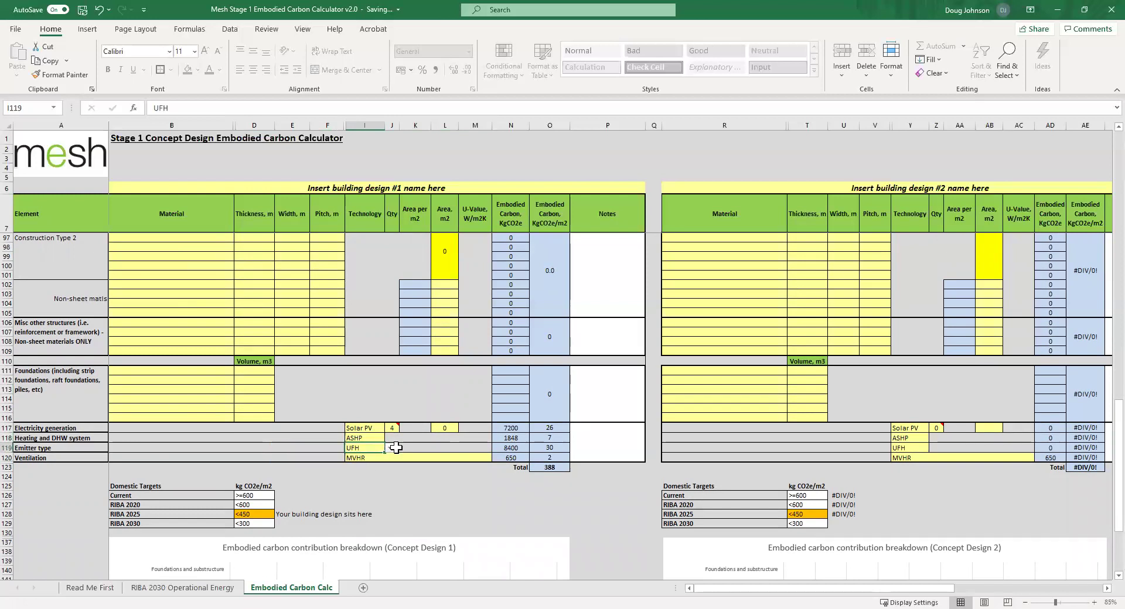
click(390, 448)
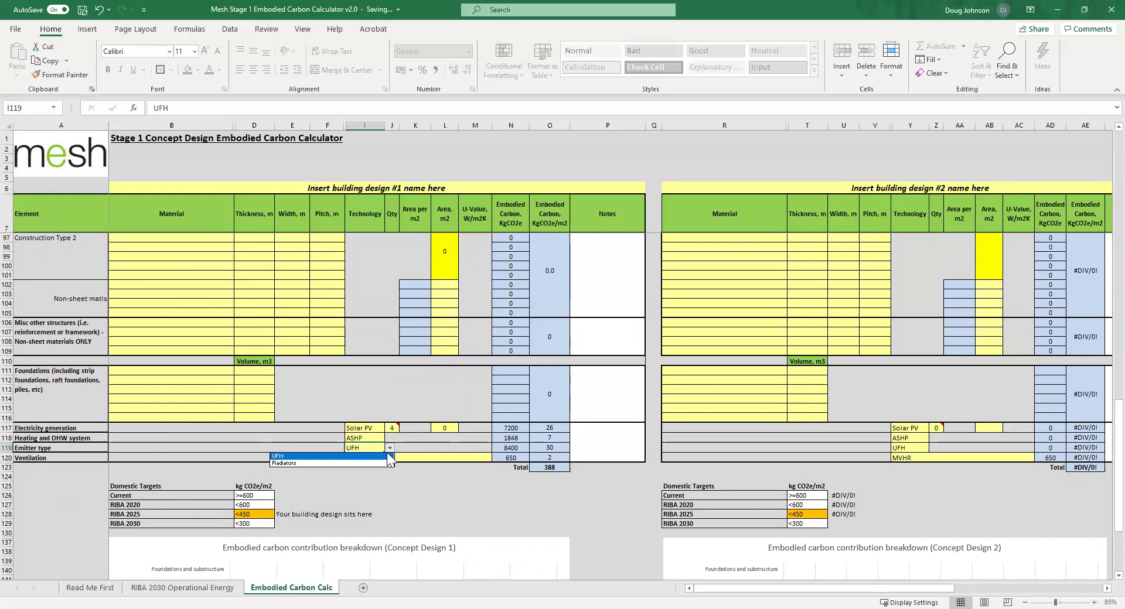
click(389, 457)
Step: Change design #1's ventilation type to Mechanical ventilation only, and then set it back to MVHR
click(390, 458)
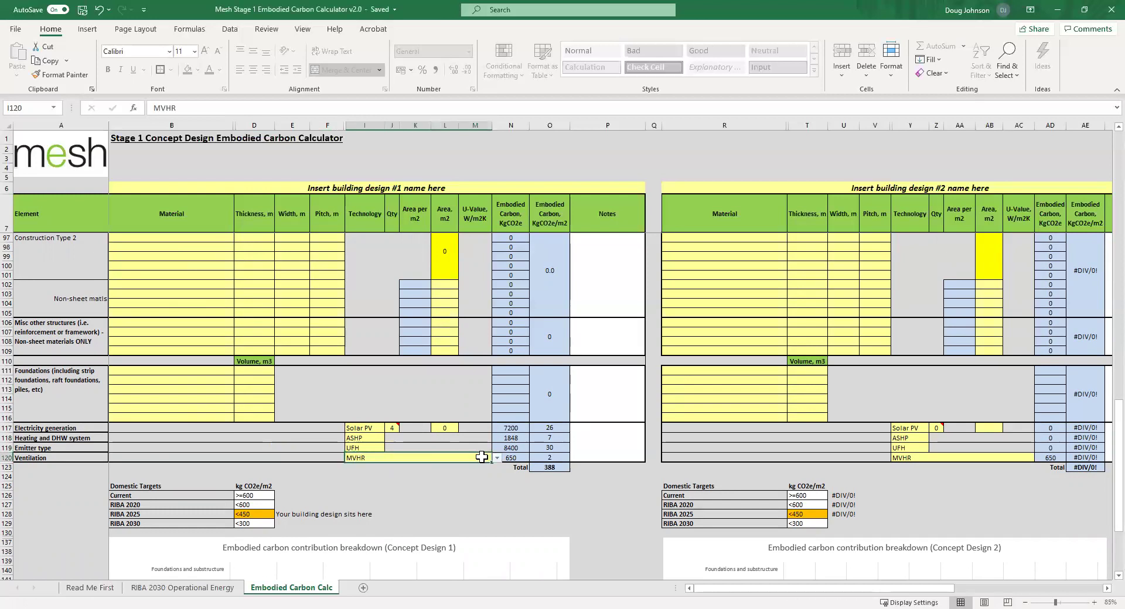
click(498, 459)
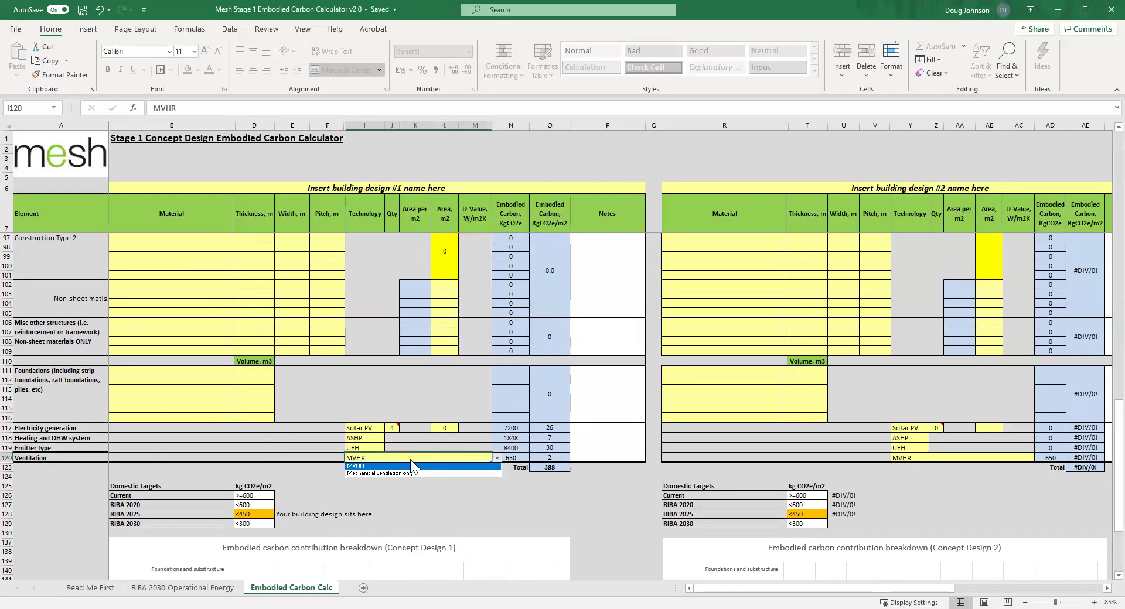
click(397, 472)
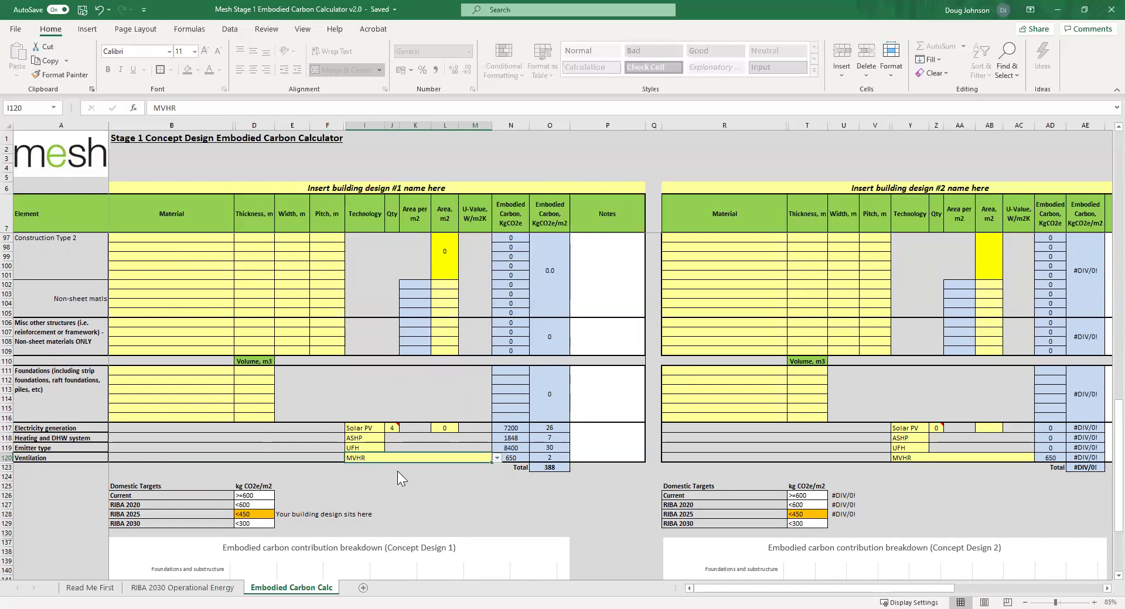
click(497, 458)
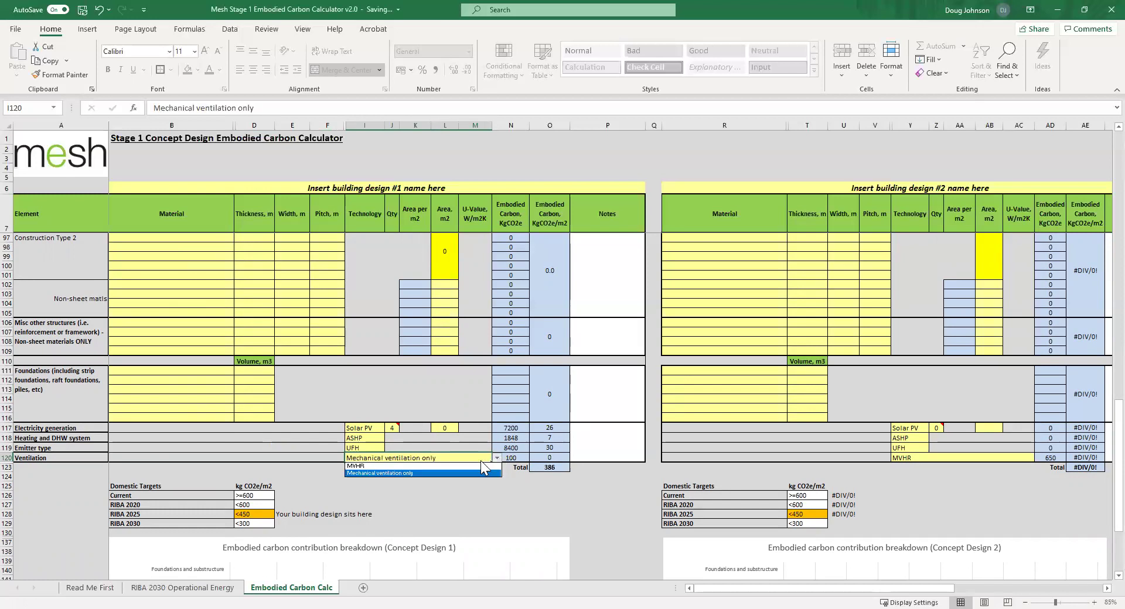
click(371, 467)
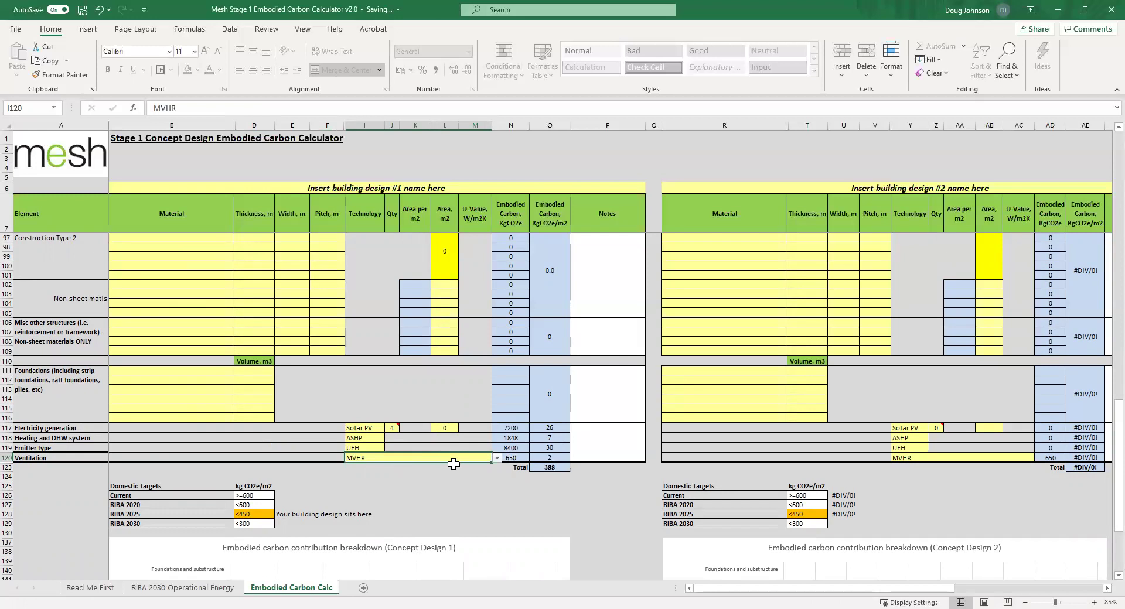
Step: Examine design #1's domestic targets and embodied carbon contribution breakdown chart, and return to the roof inputs at the start of the sheet
scroll(454, 463, down, 6)
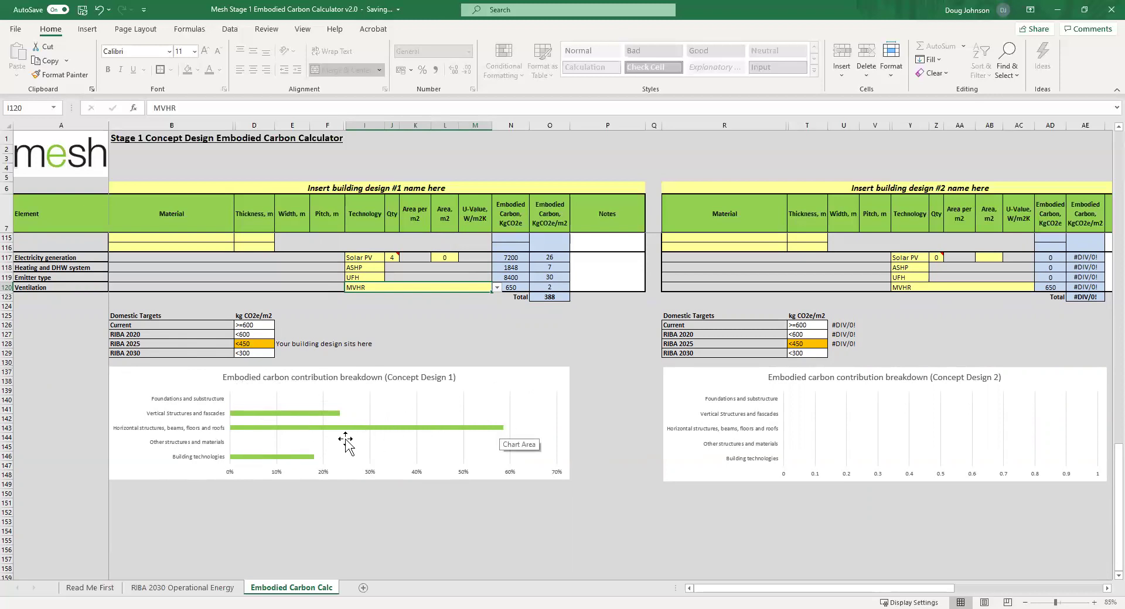
scroll(345, 444, up, 3)
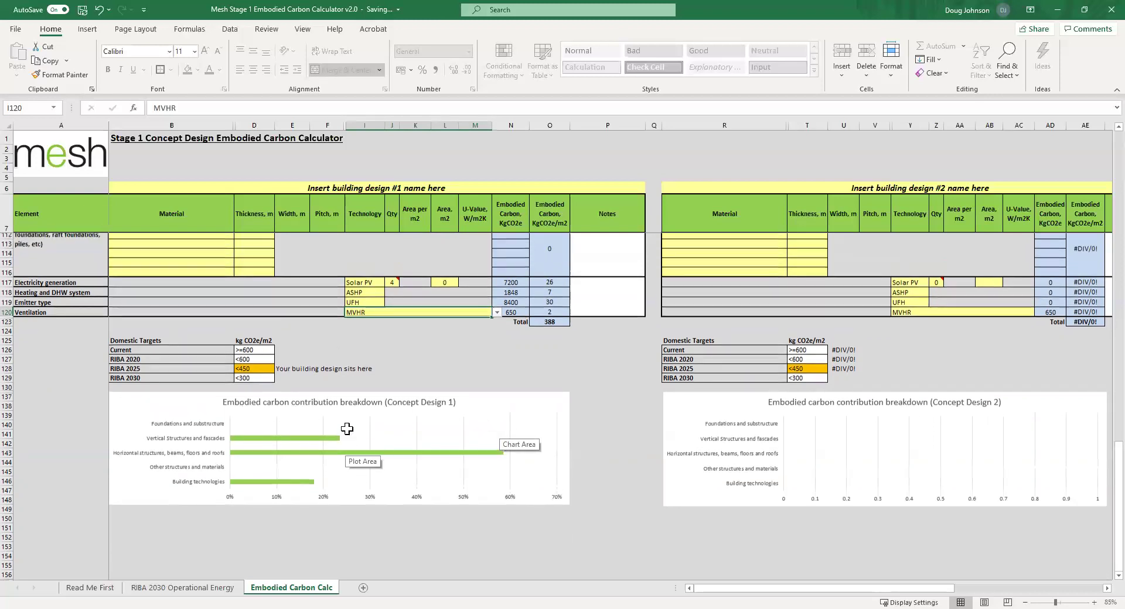
scroll(349, 424, up, 15)
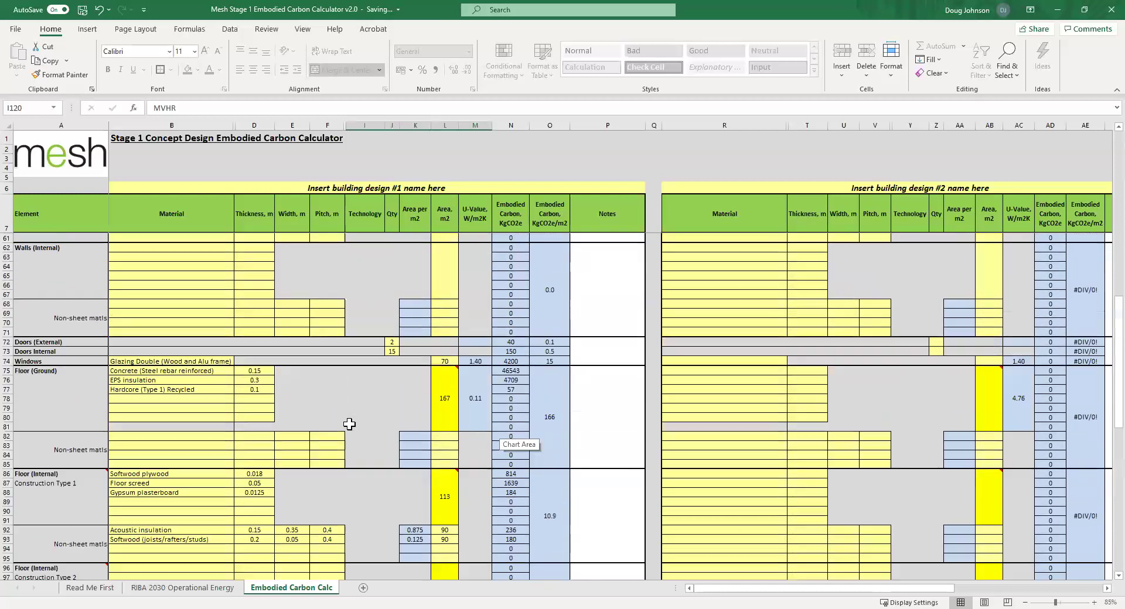
scroll(349, 424, up, 17)
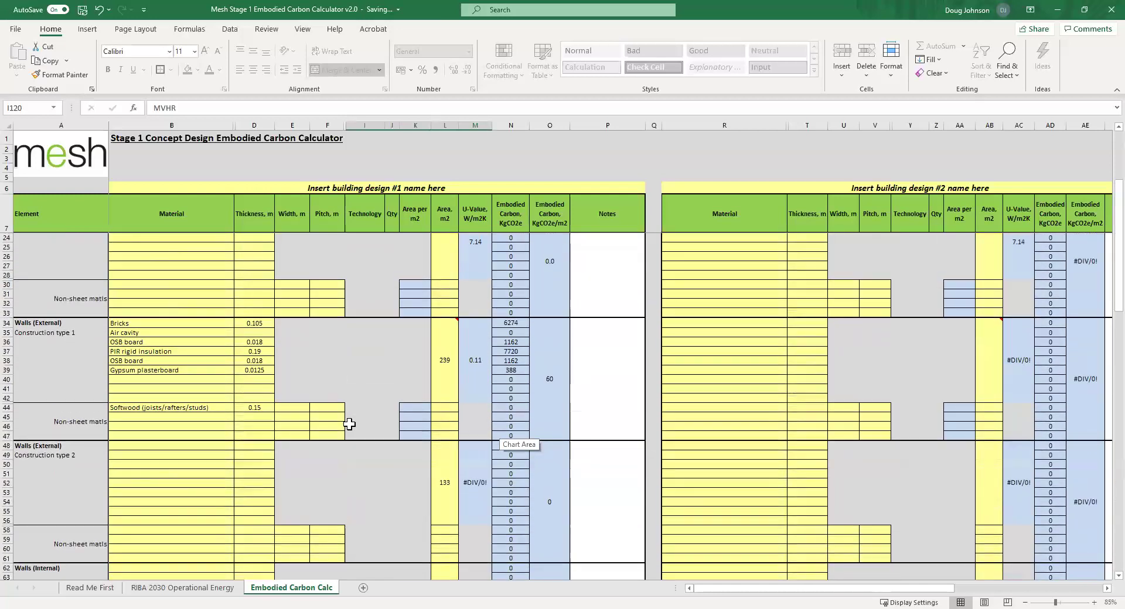
scroll(349, 424, up, 1)
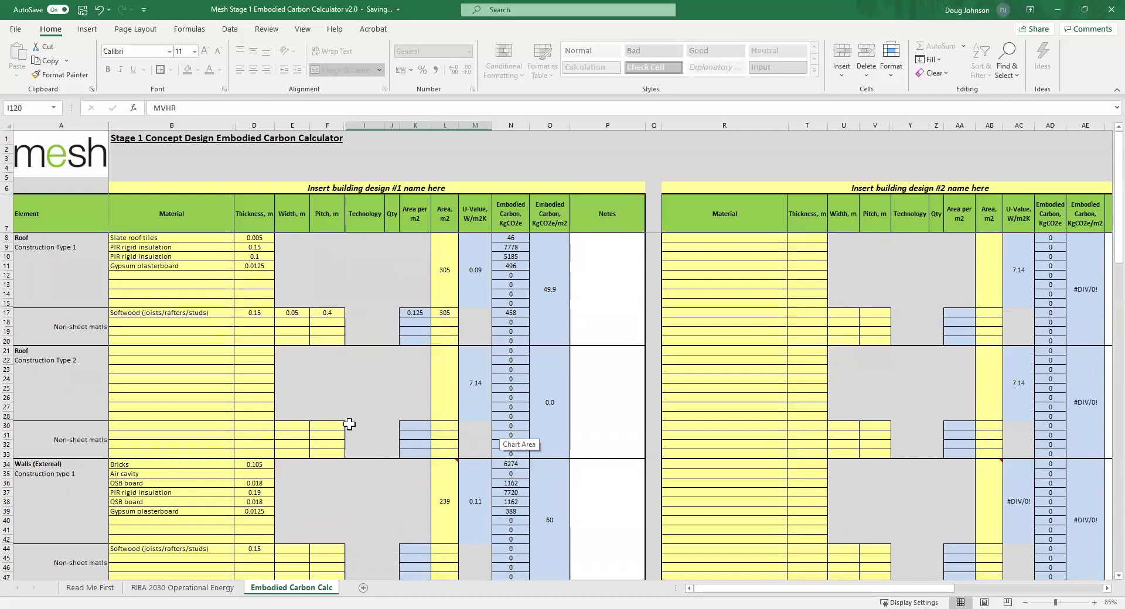